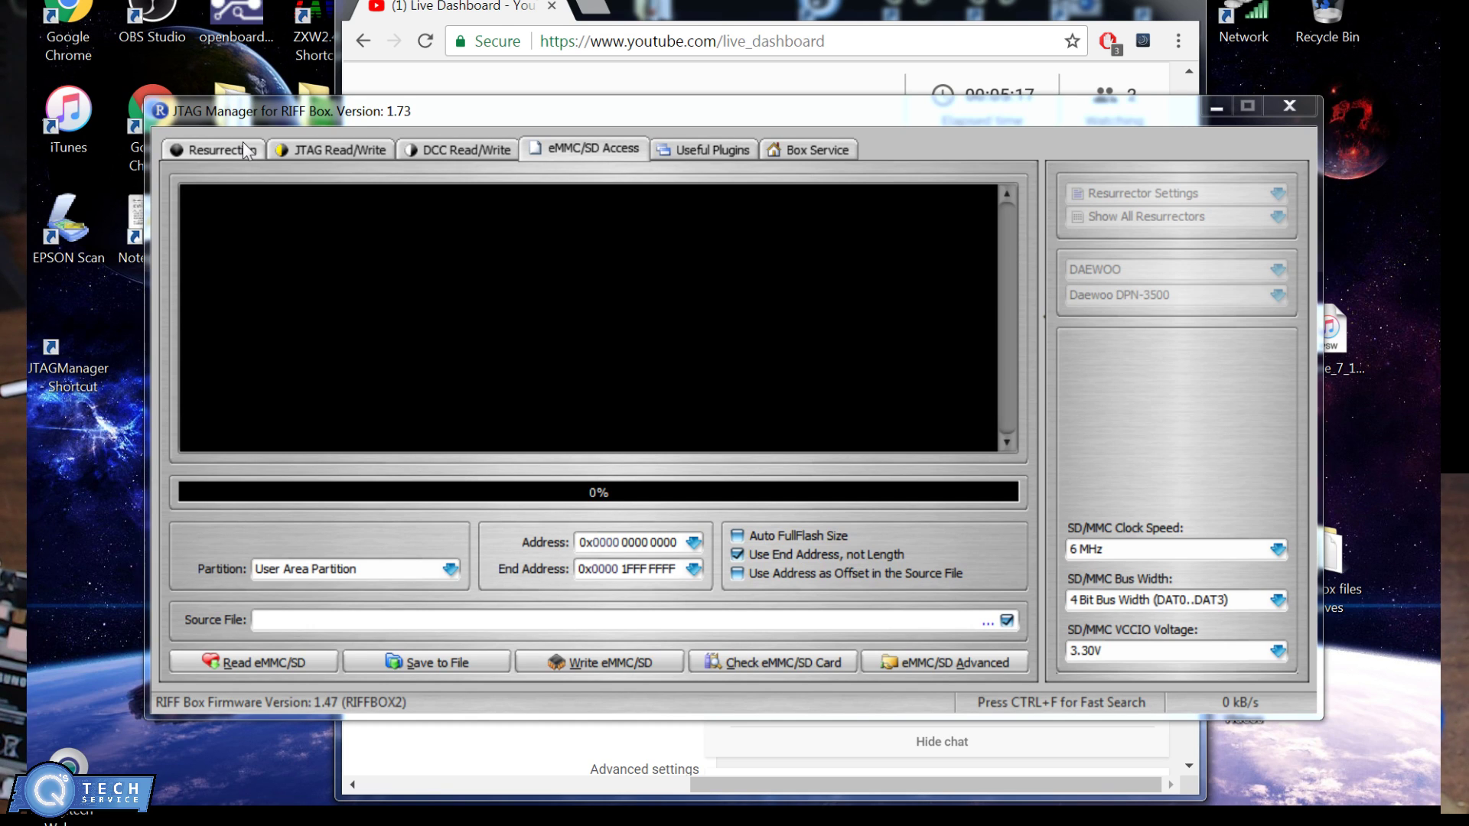
Step: Browse the list of phone manufacturers available for resurrection, down to ZTE, and leave the selection as it is
left_click(243, 143)
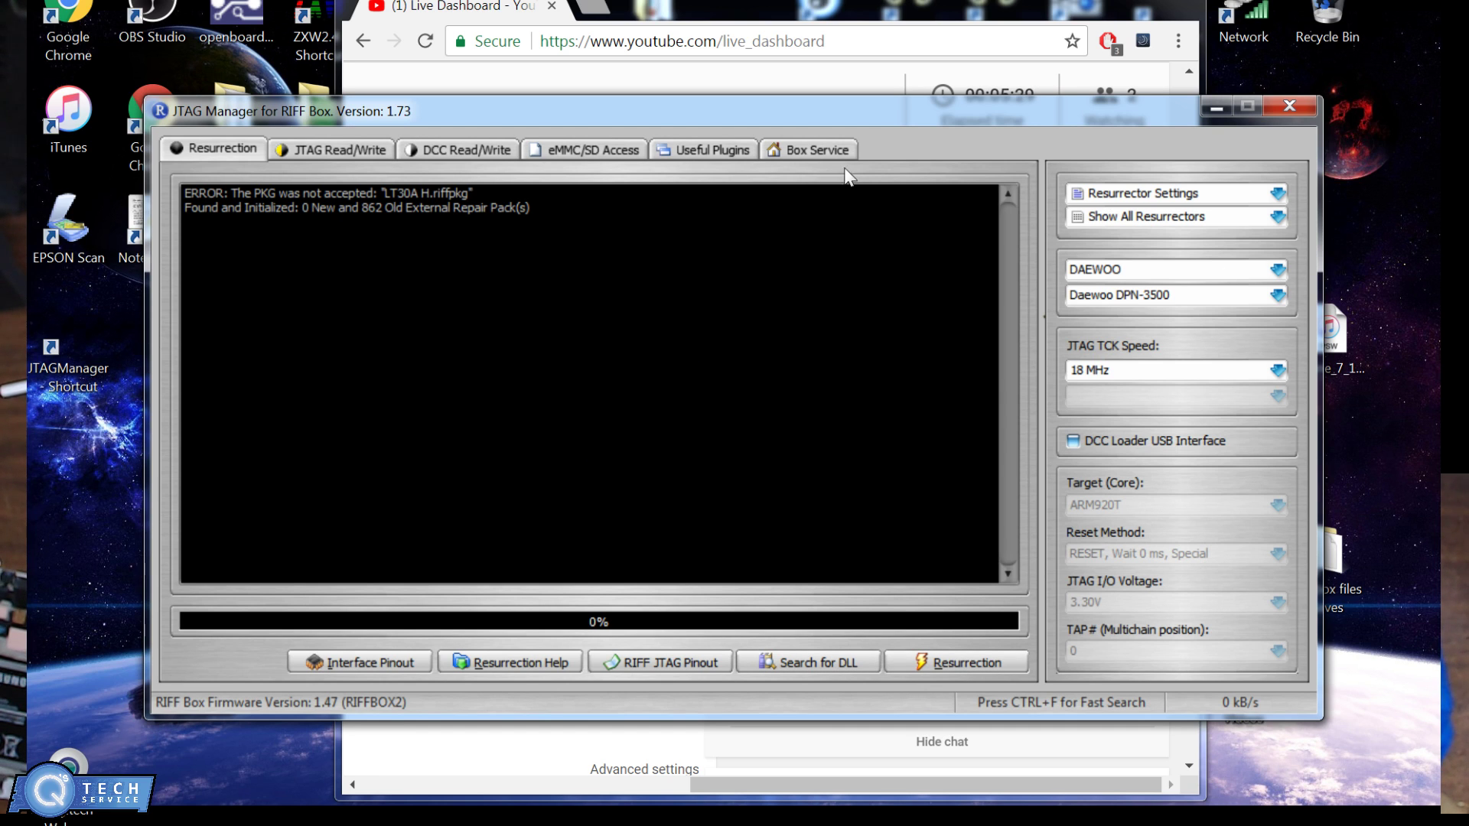
left_click(1278, 270)
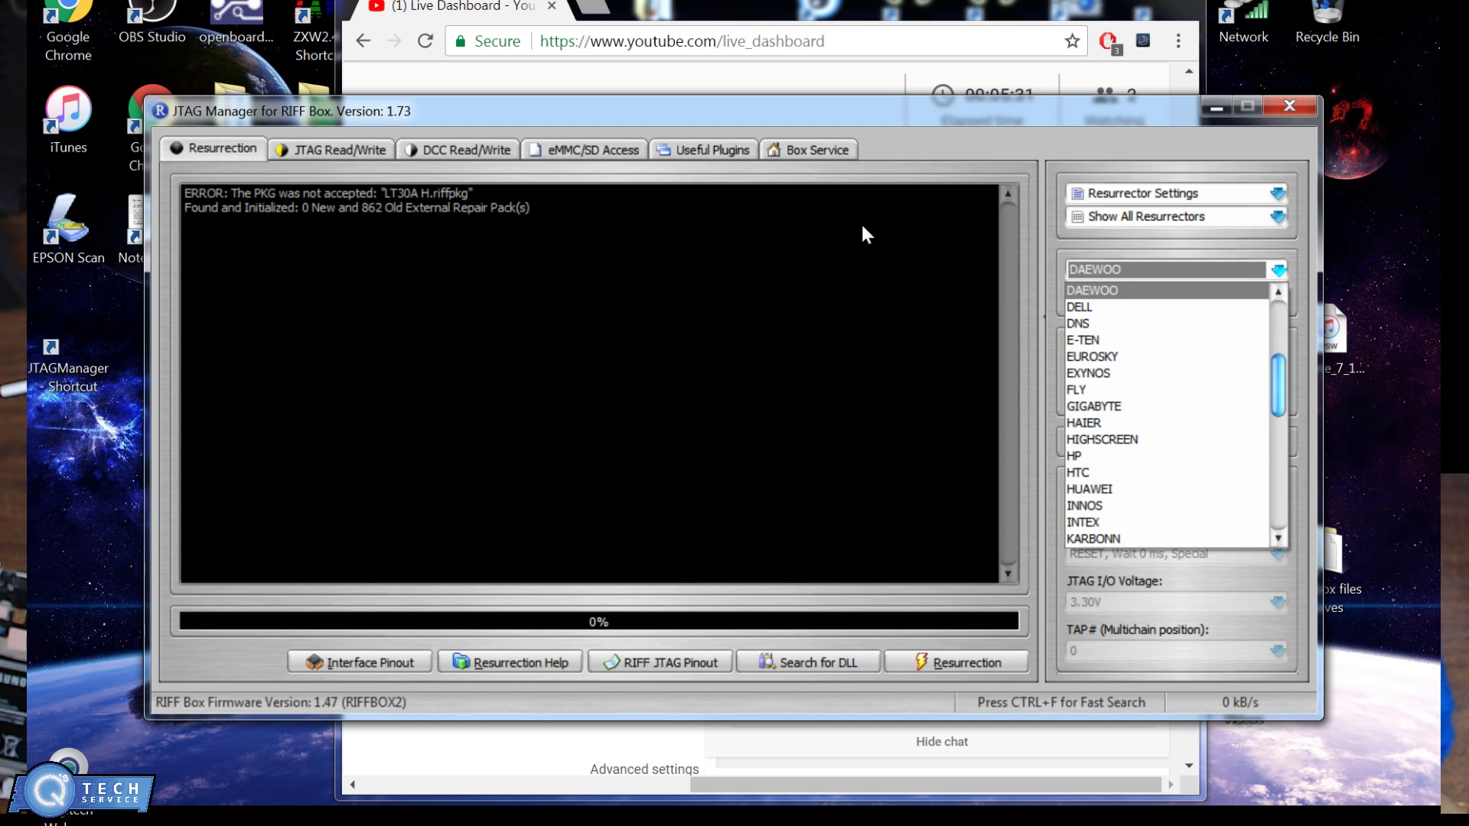
left_click_drag(1278, 365, 1264, 450)
scroll(849, 284, "down", 3)
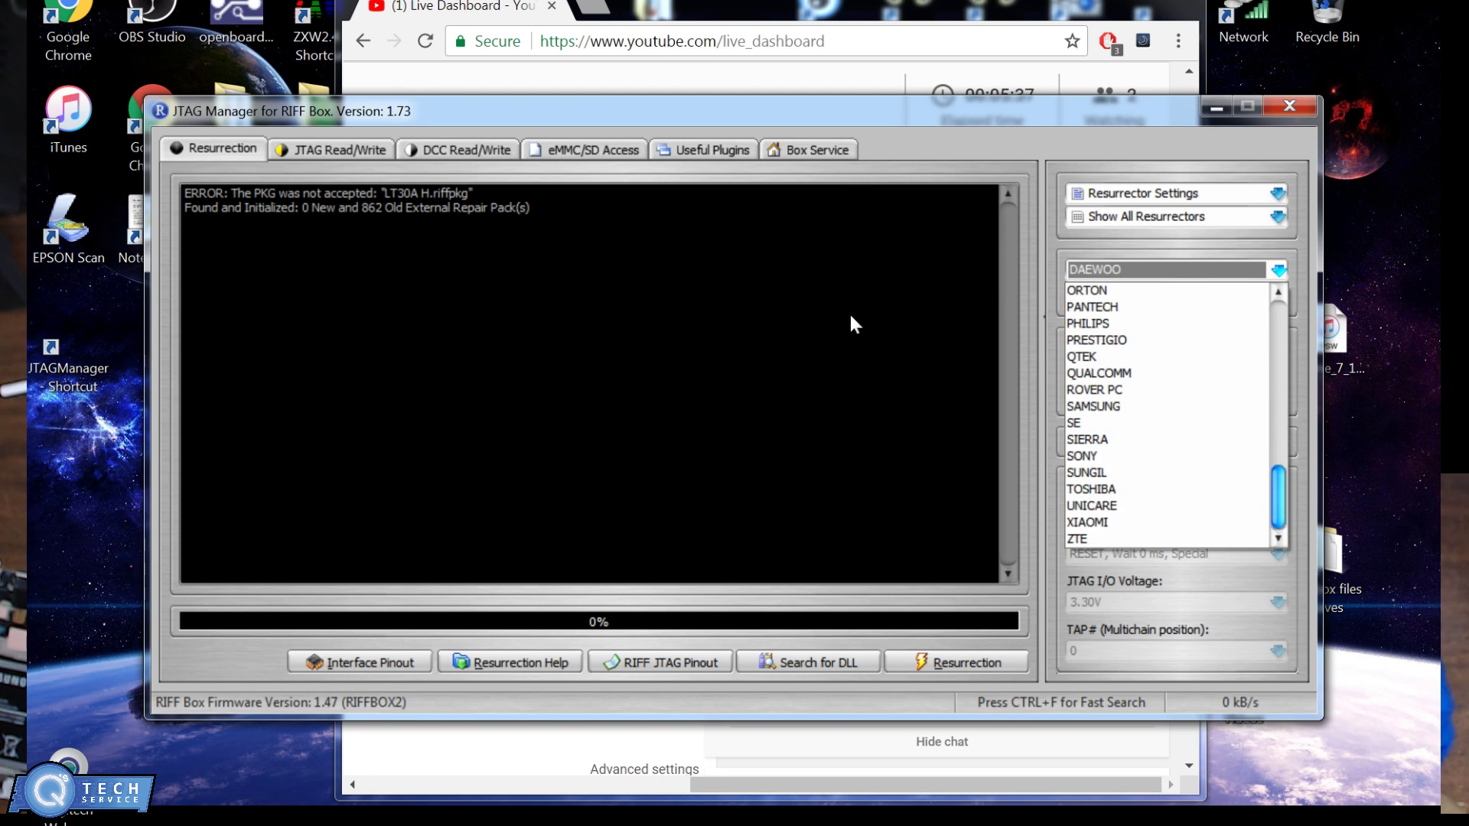
left_click(713, 75)
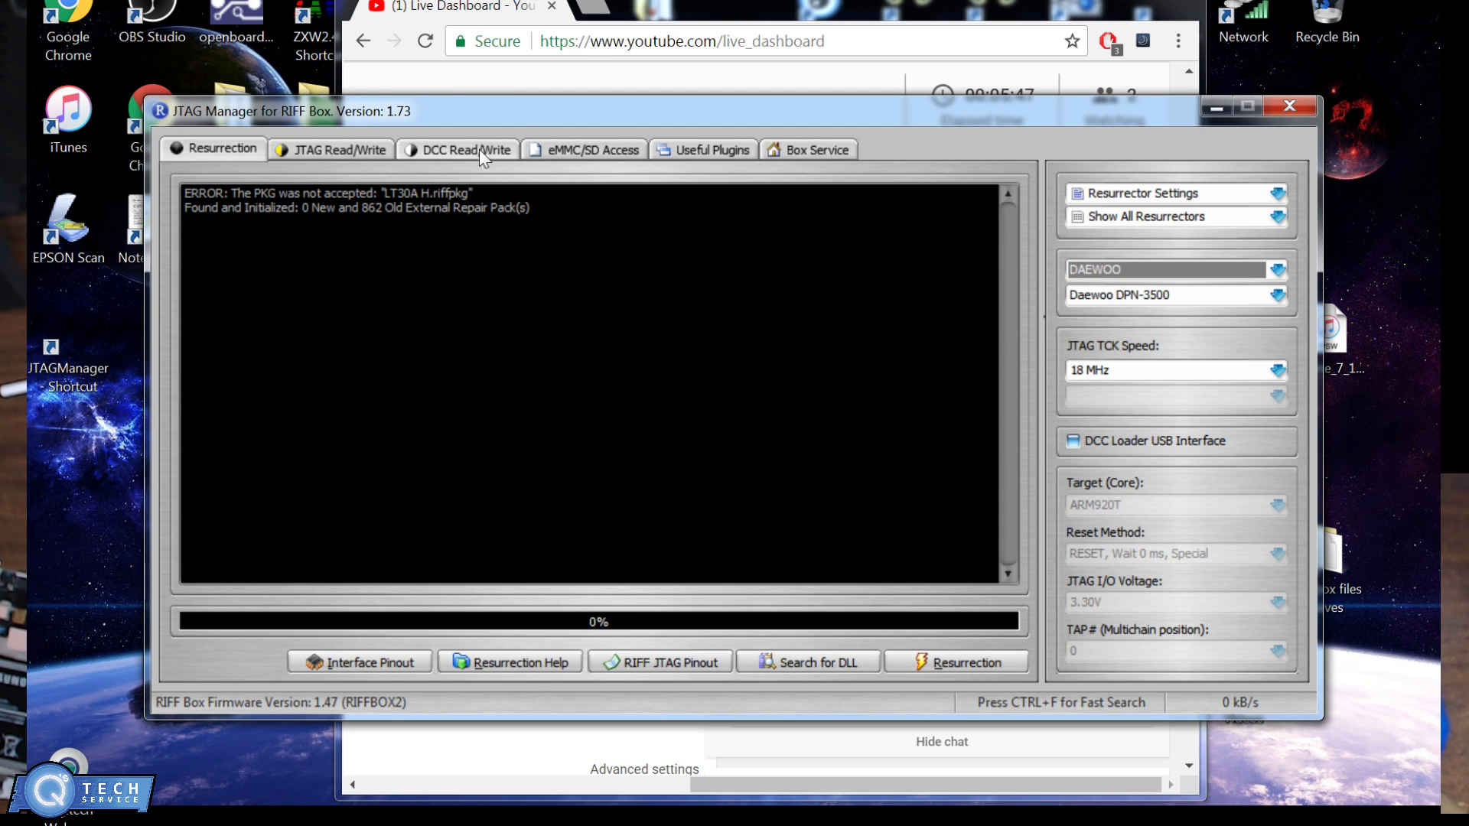
Step: Look over the JTAG Read/Write and DCC Read/Write pages and return to eMMC/SD Access
left_click(355, 145)
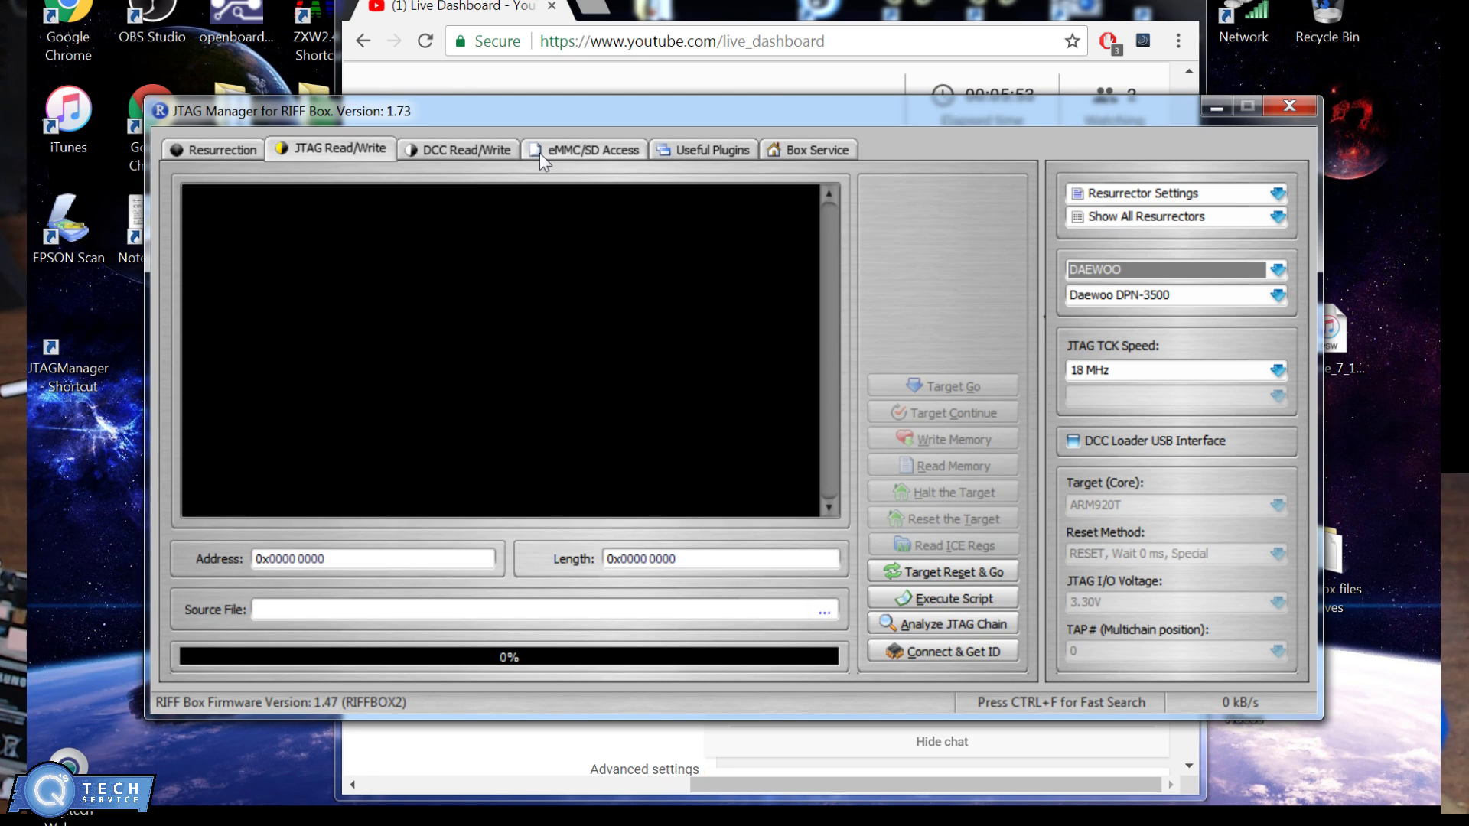
left_click(481, 150)
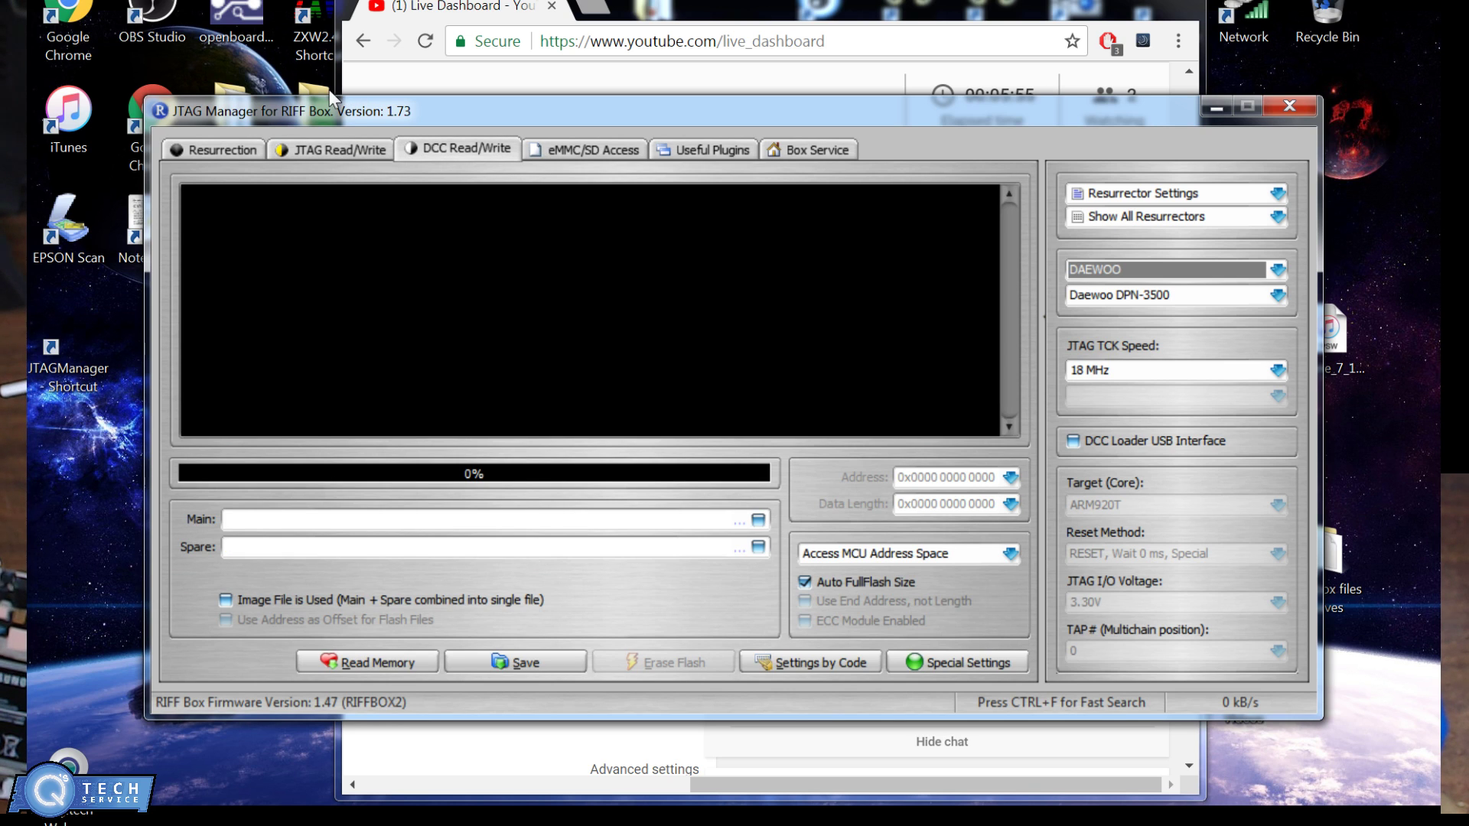
left_click(595, 151)
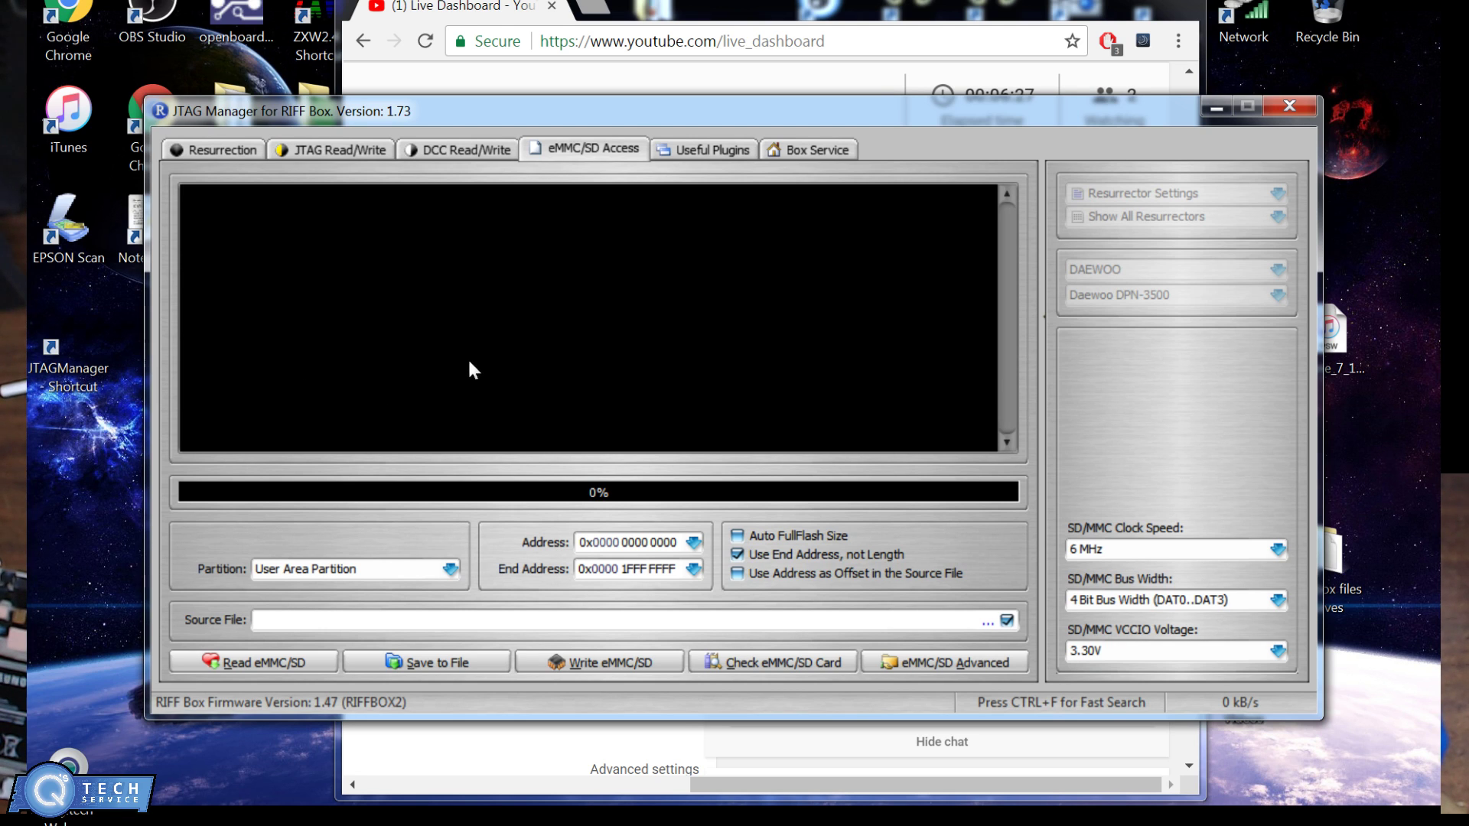
Step: Review the preset sizes offered for the end address and the SD/MMC VCCIO voltage setting without choosing anything
left_click(694, 570)
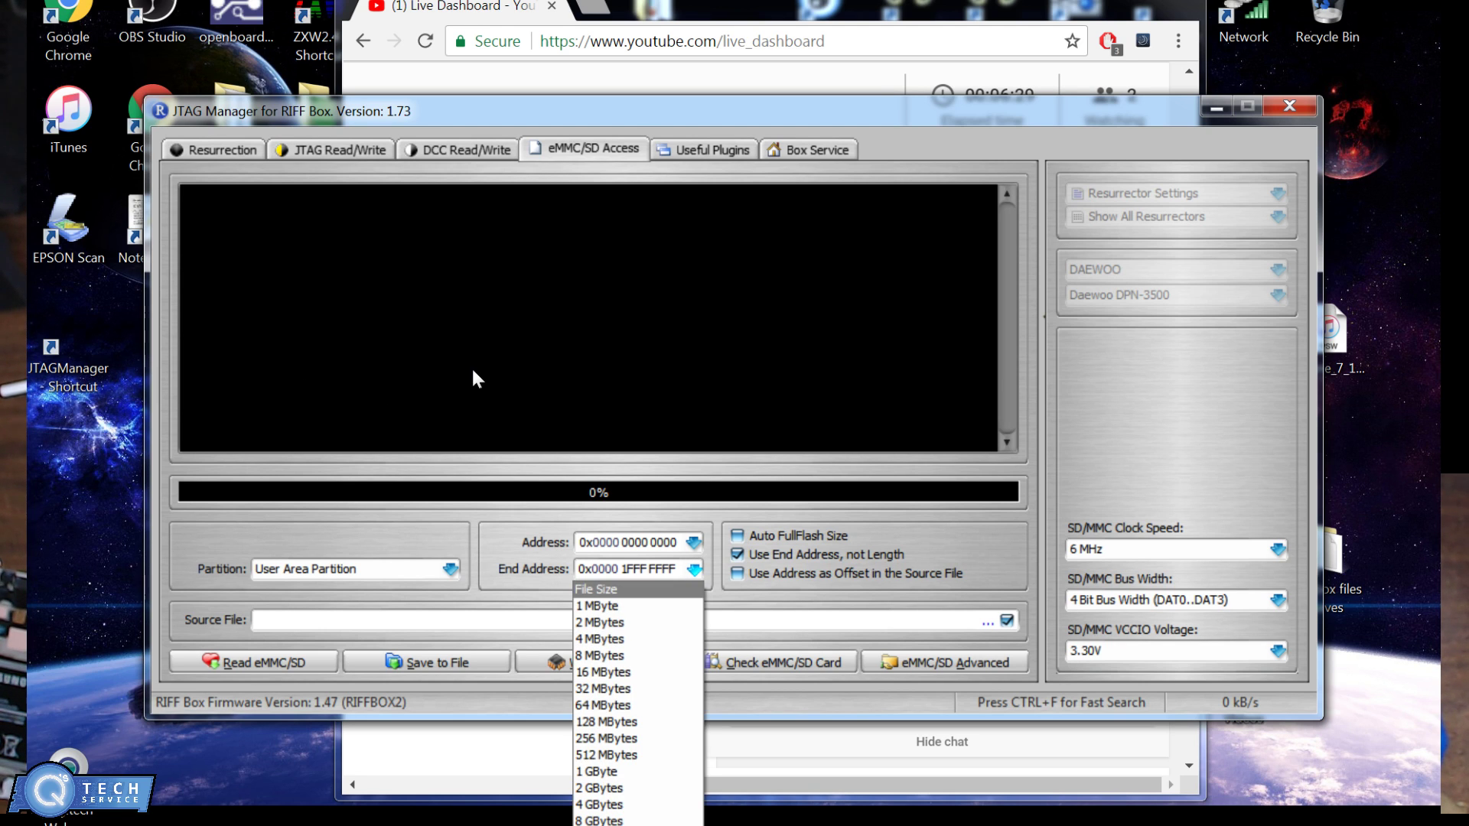
left_click(473, 371)
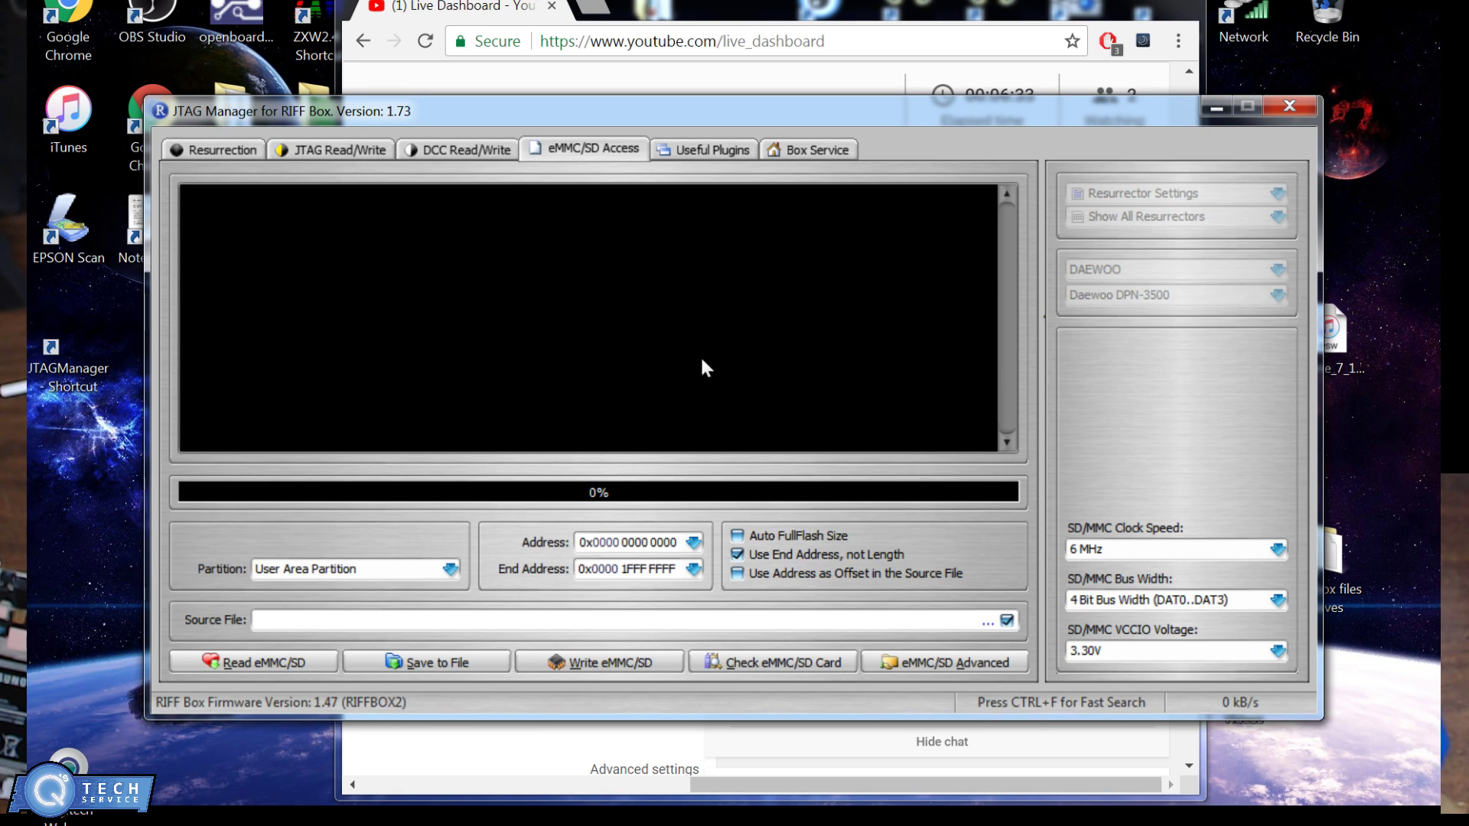
key("alt+Down")
key("Escape")
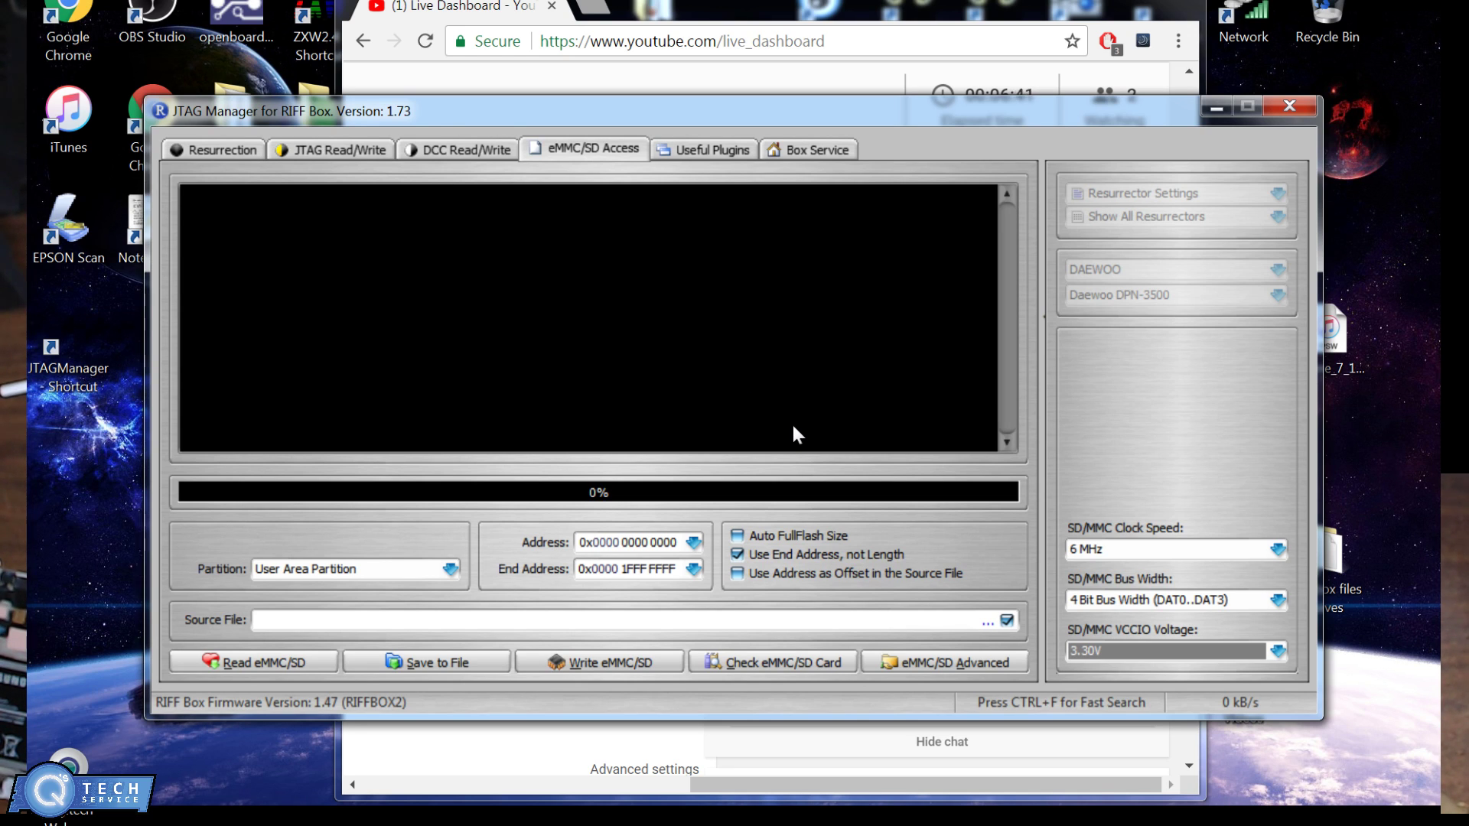
Step: Set the SD/MMC clock speed to 51 MHz and check the connected card
left_click(1162, 545)
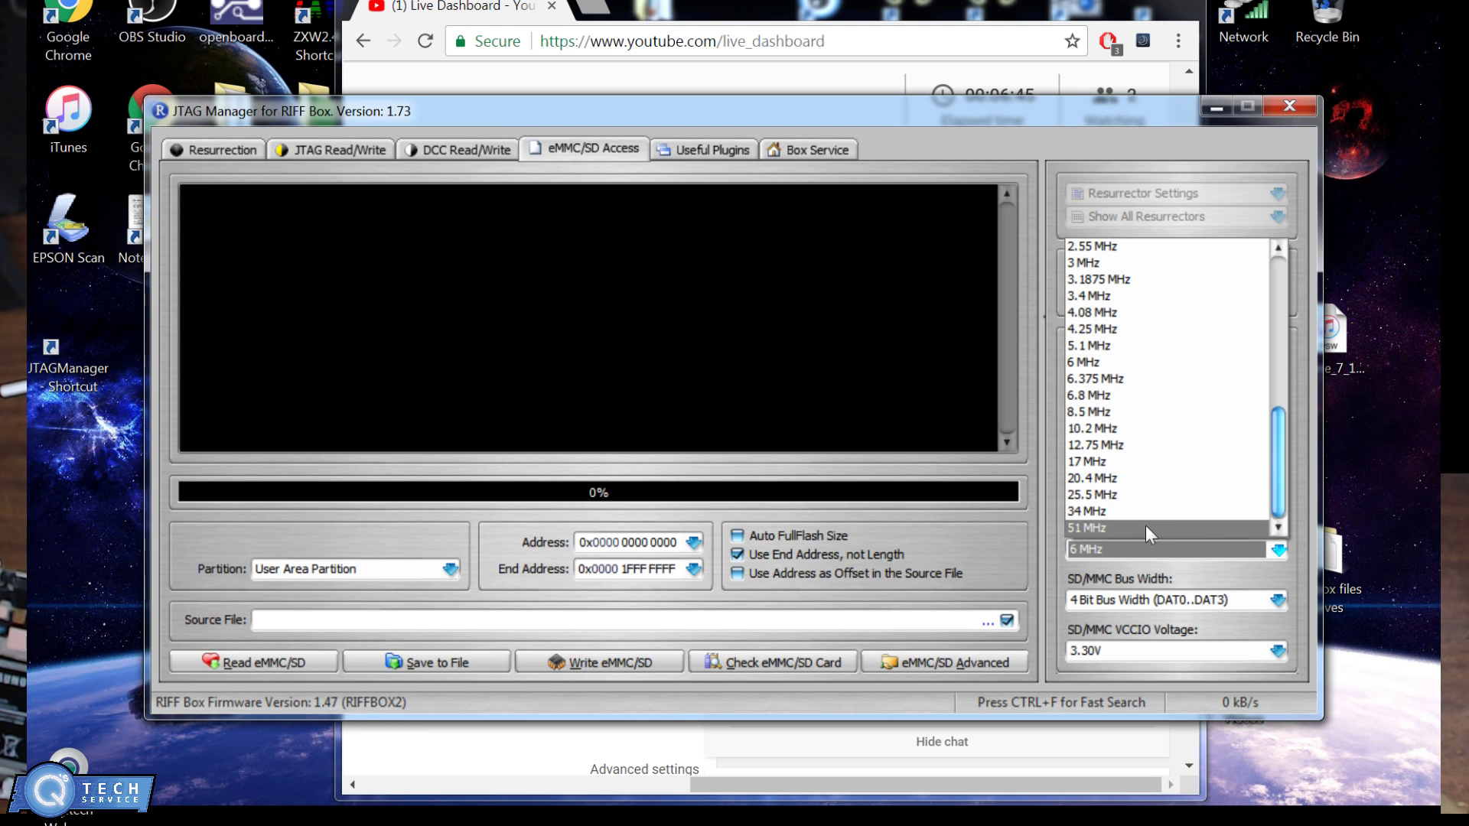
left_click(1145, 526)
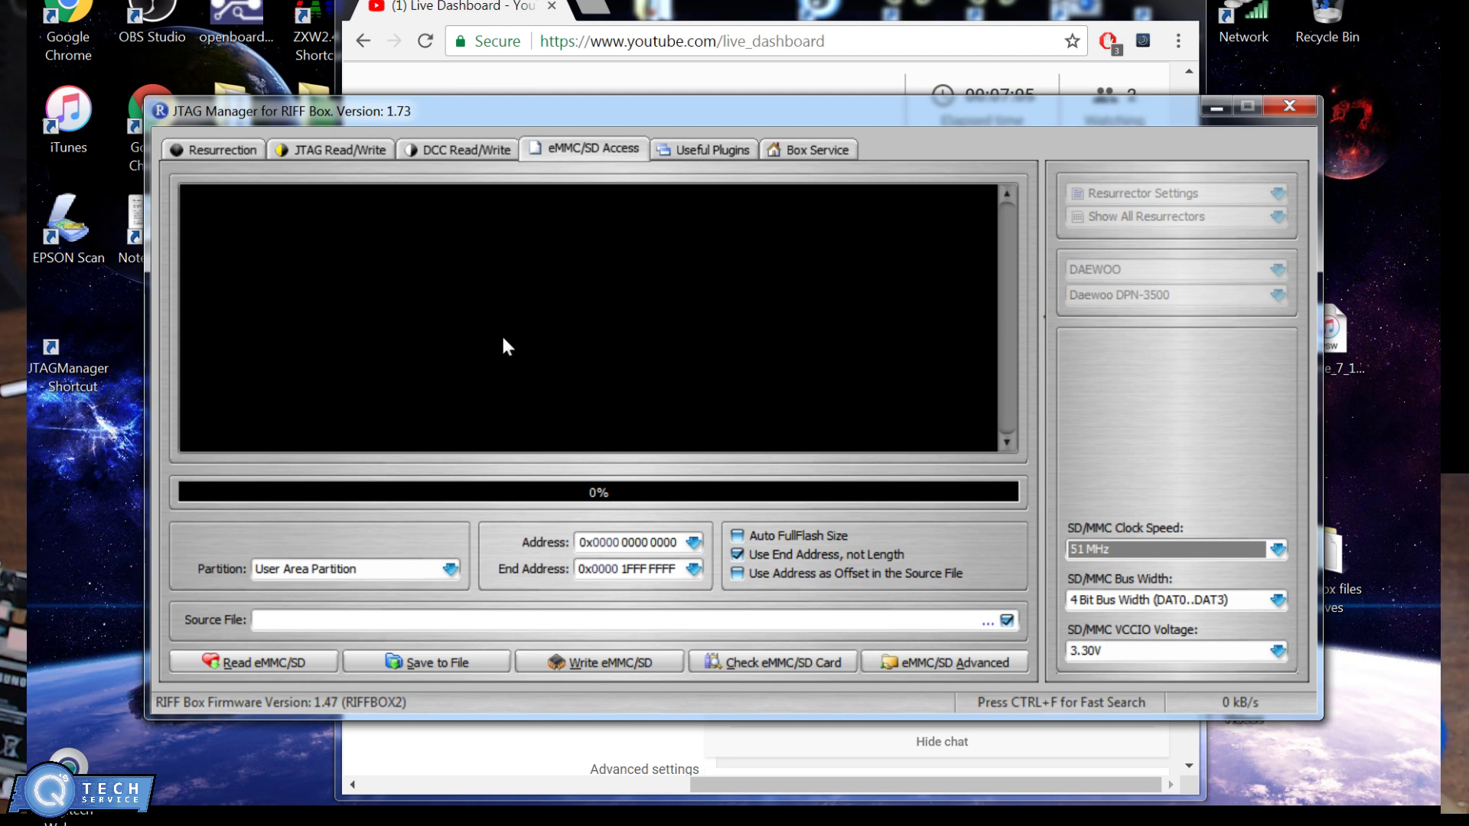
left_click(756, 665)
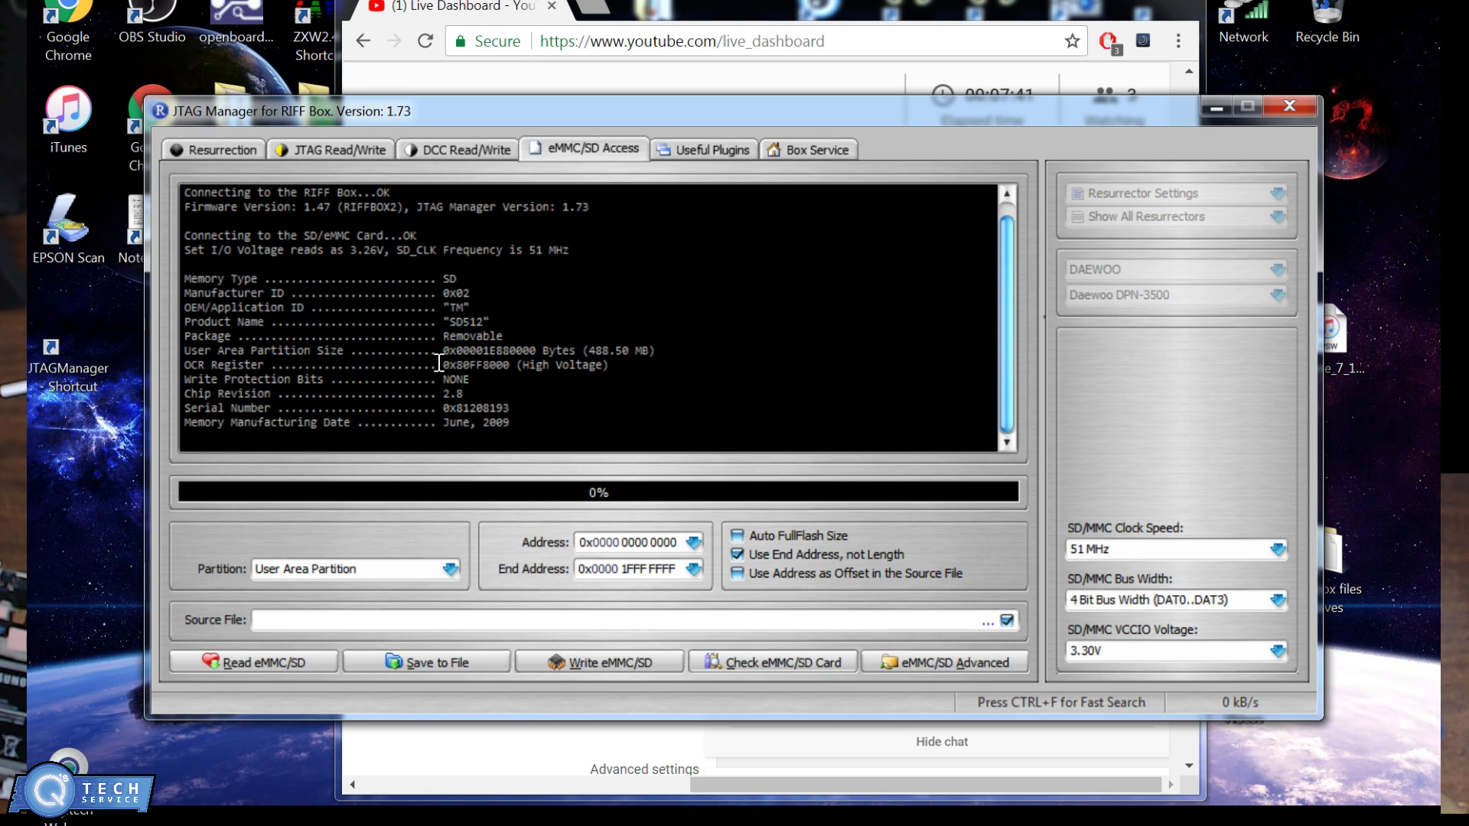
Step: Read the card's User Area Partition and save the data as binary file sd in the Riffbox files saves folder
left_click(286, 661)
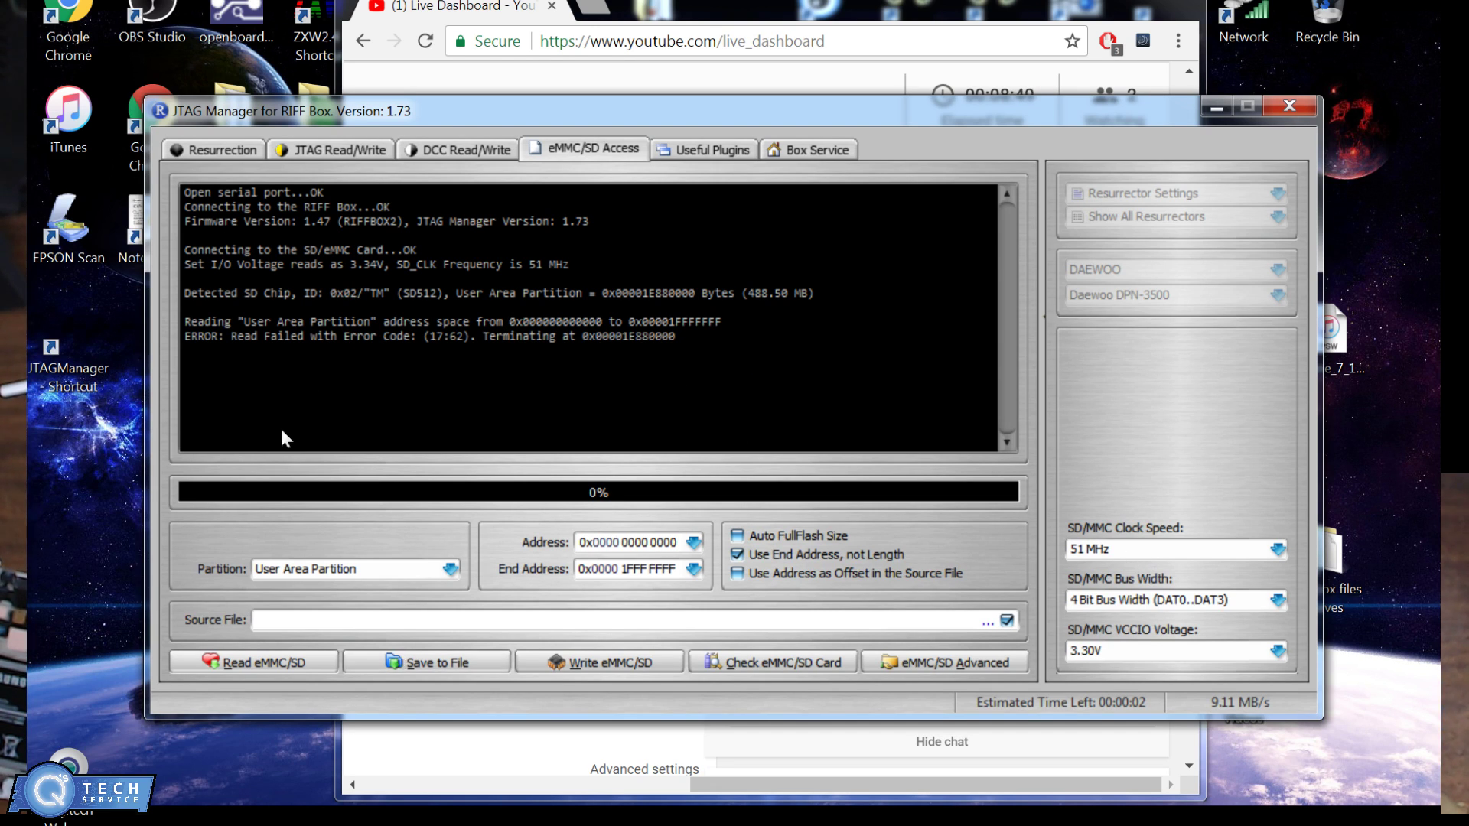
left_click(413, 667)
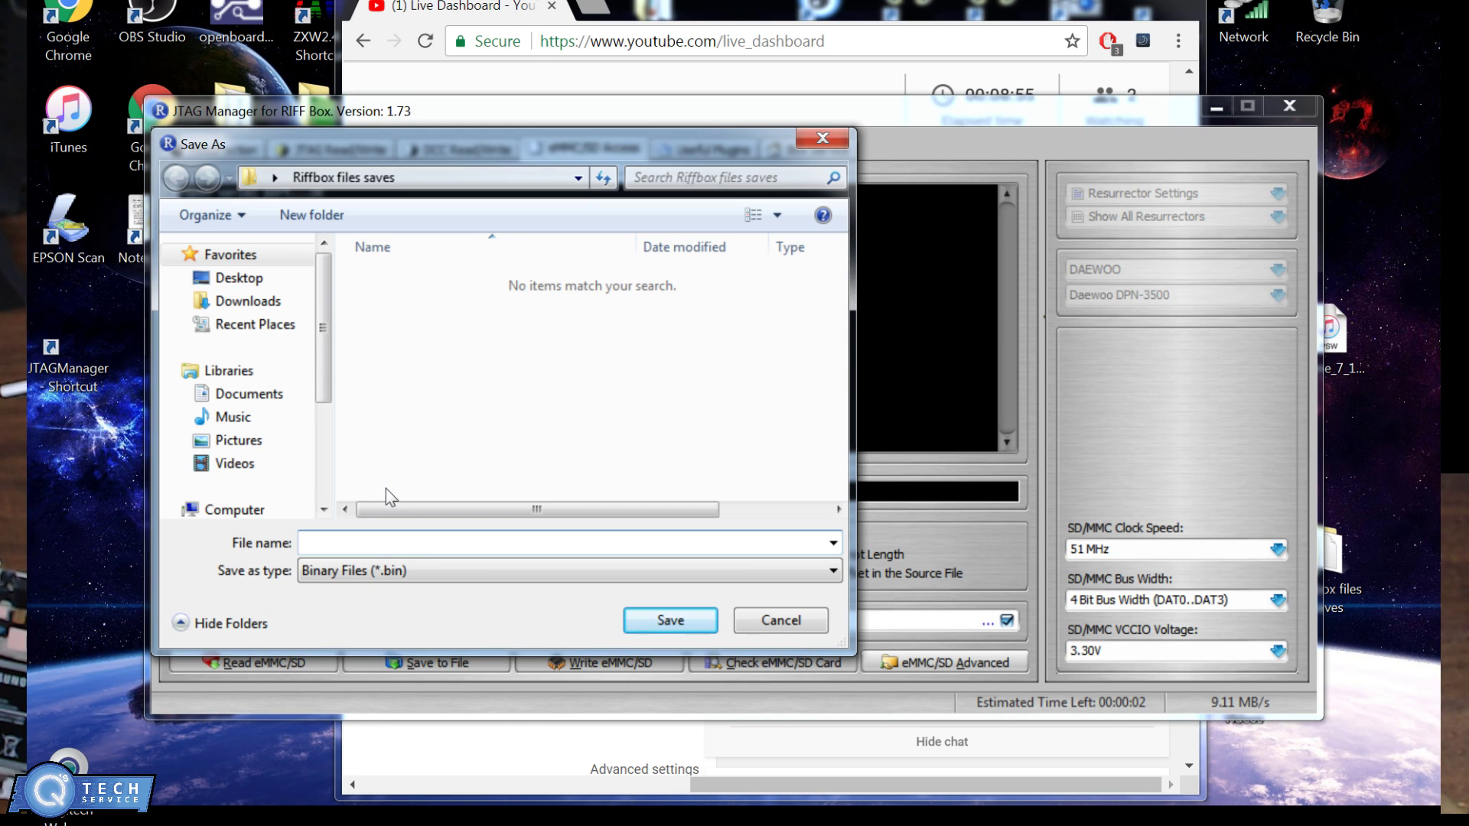
type("sd")
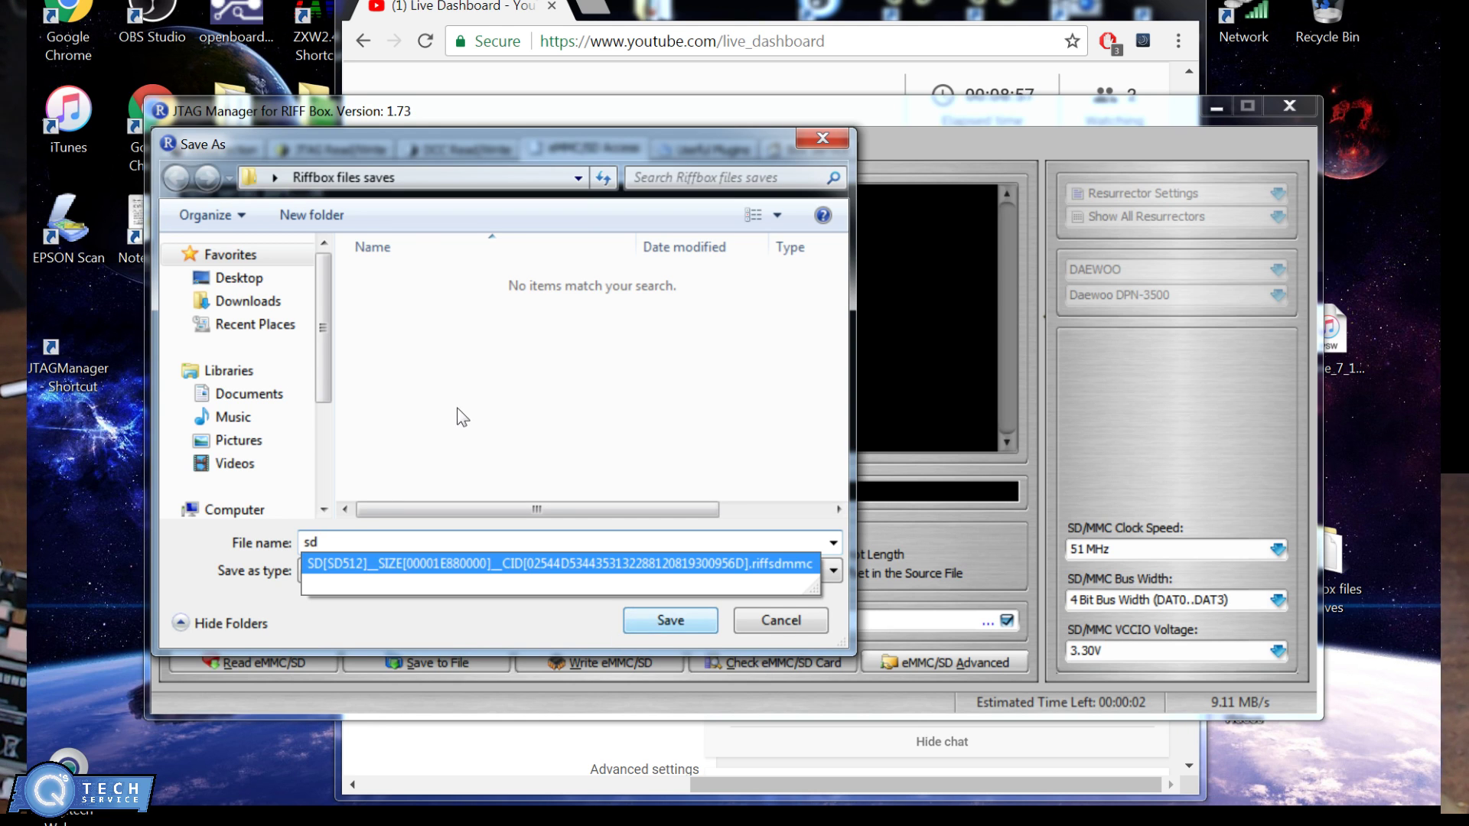
left_click(670, 619)
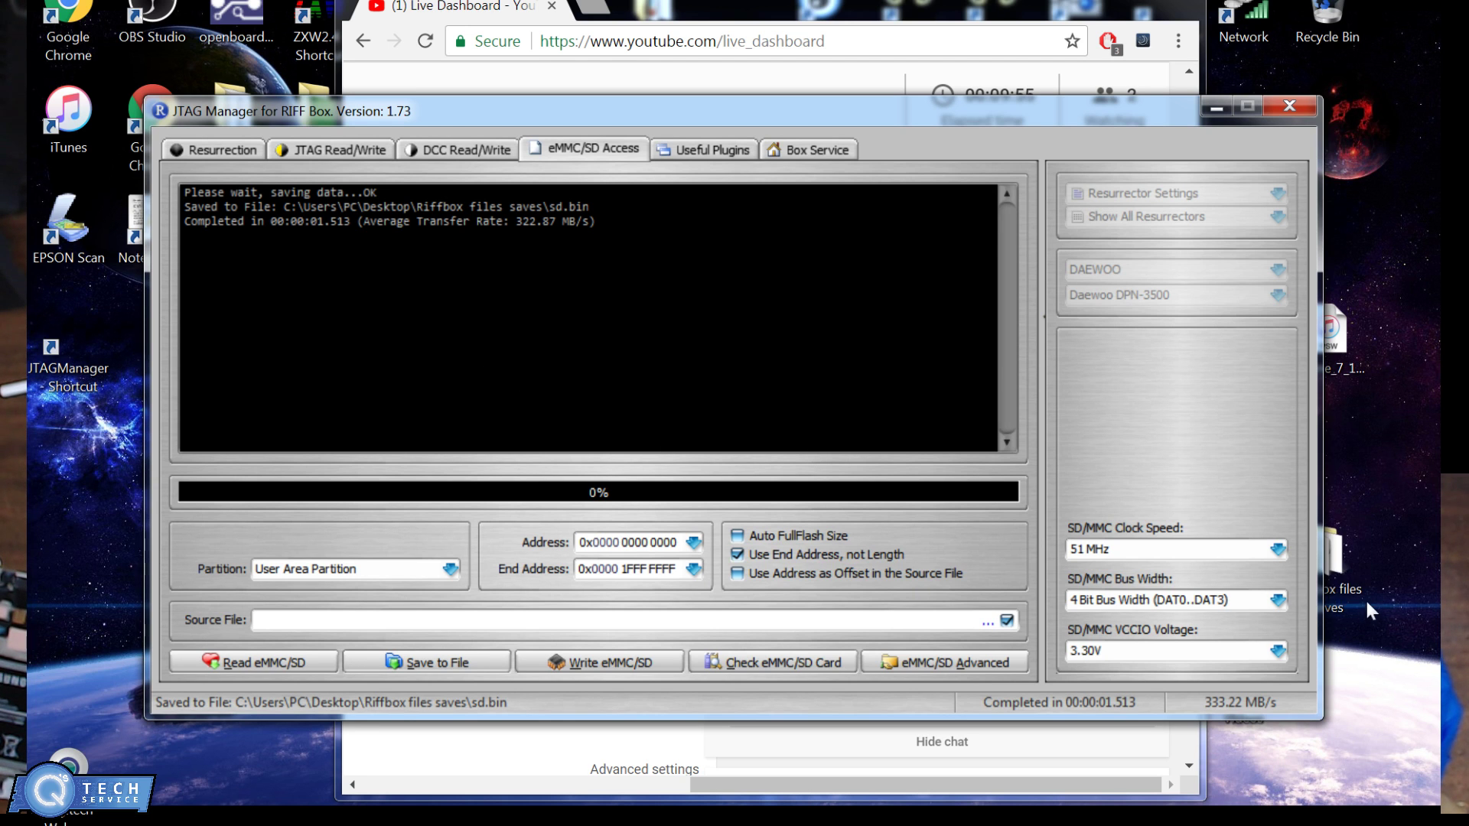
Step: Open the saved sd image from the Riffbox files saves folder, view the photo in DCIM/Camera, and close the windows
double_click(1339, 570)
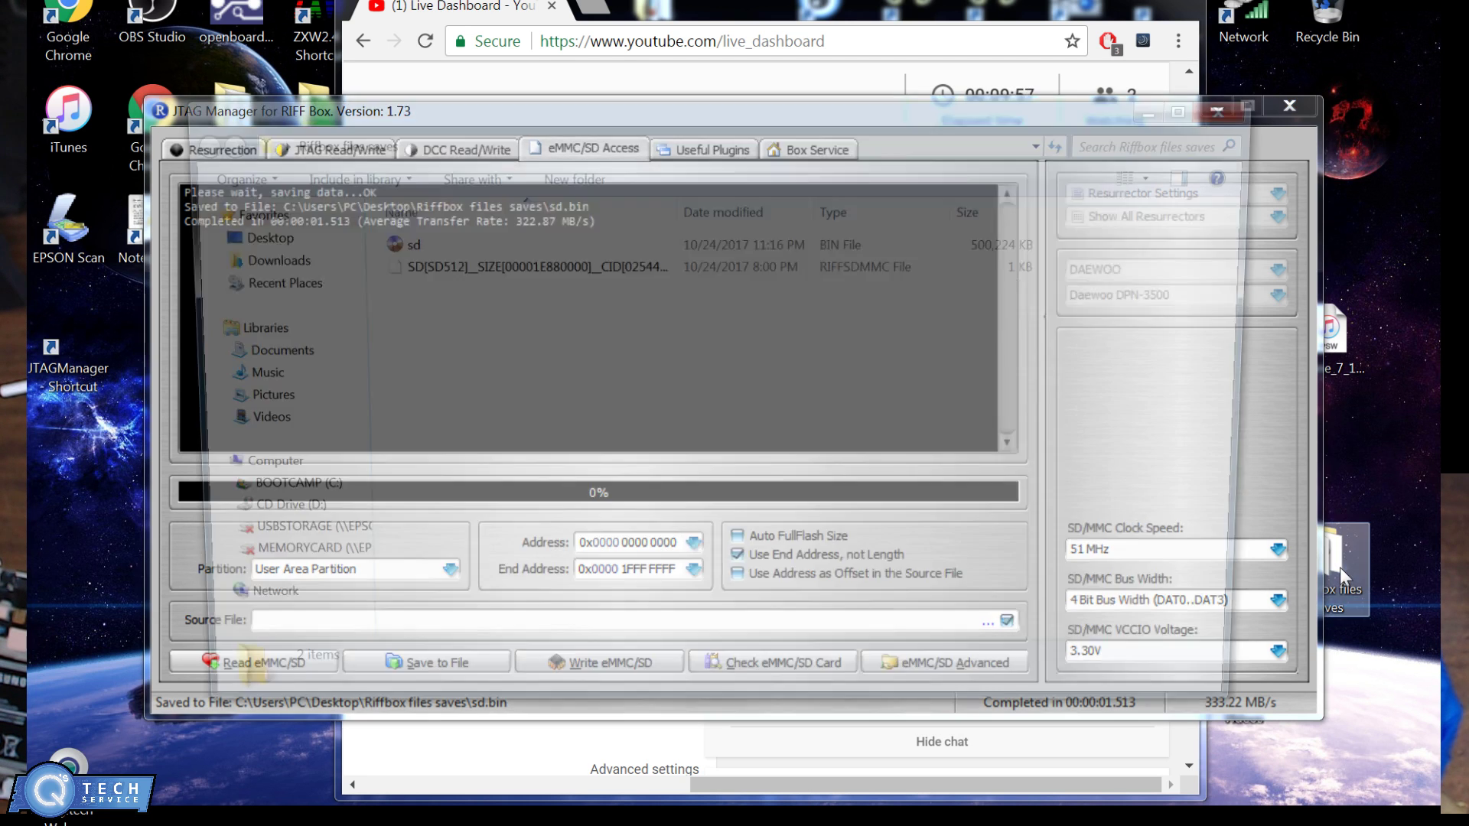
double_click(397, 244)
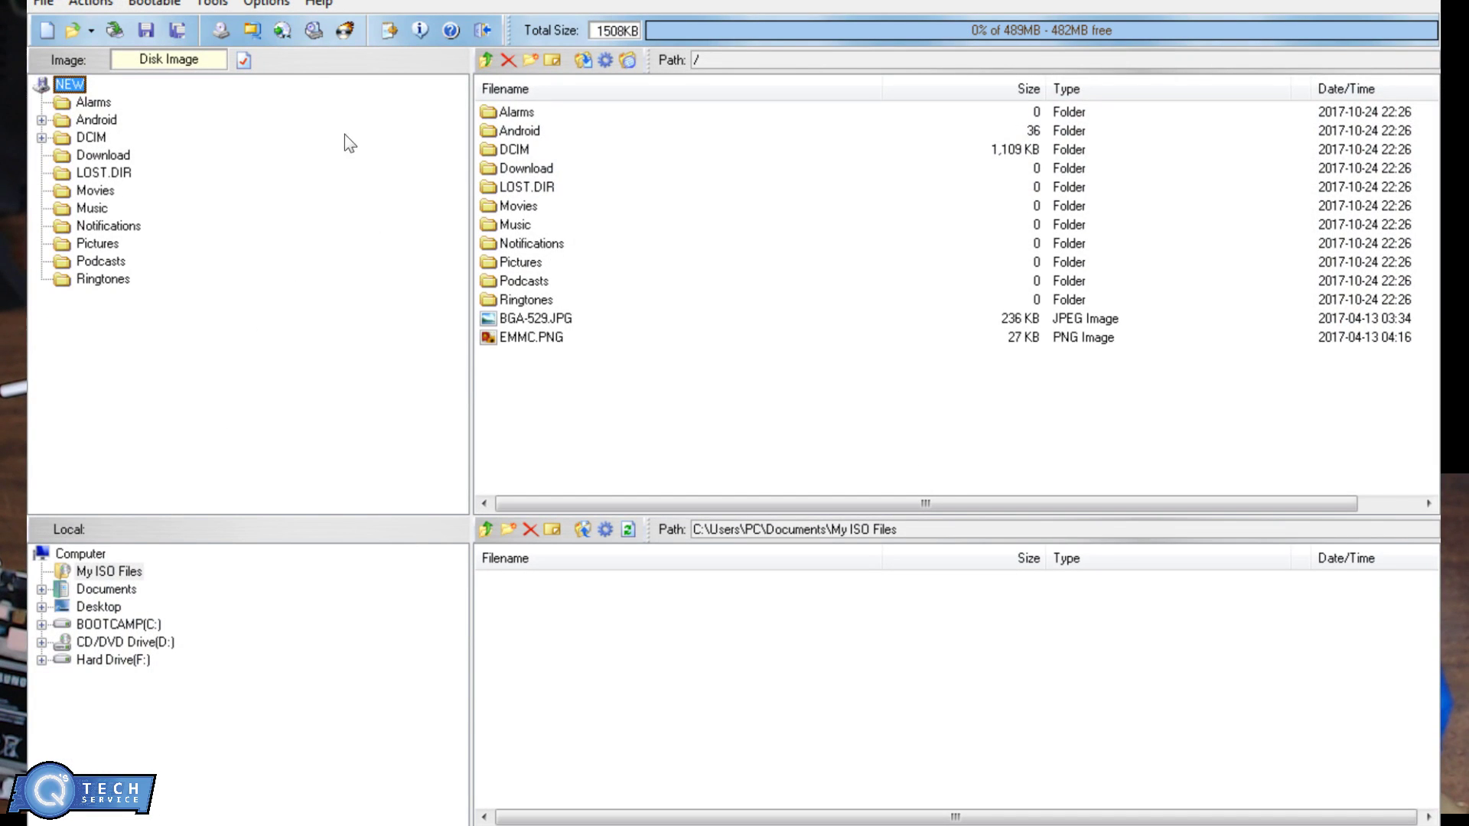
double_click(522, 149)
double_click(520, 131)
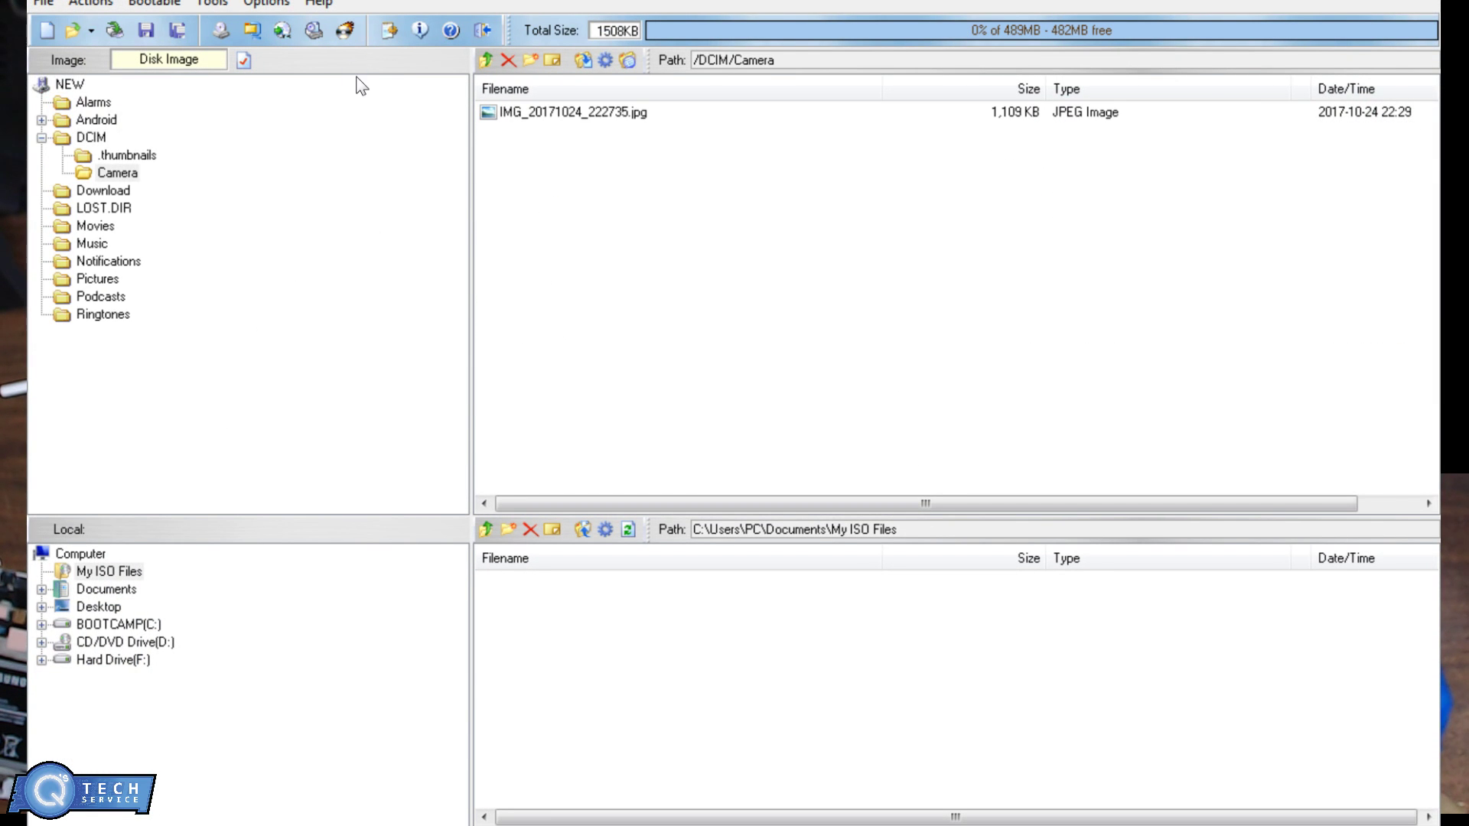
double_click(551, 113)
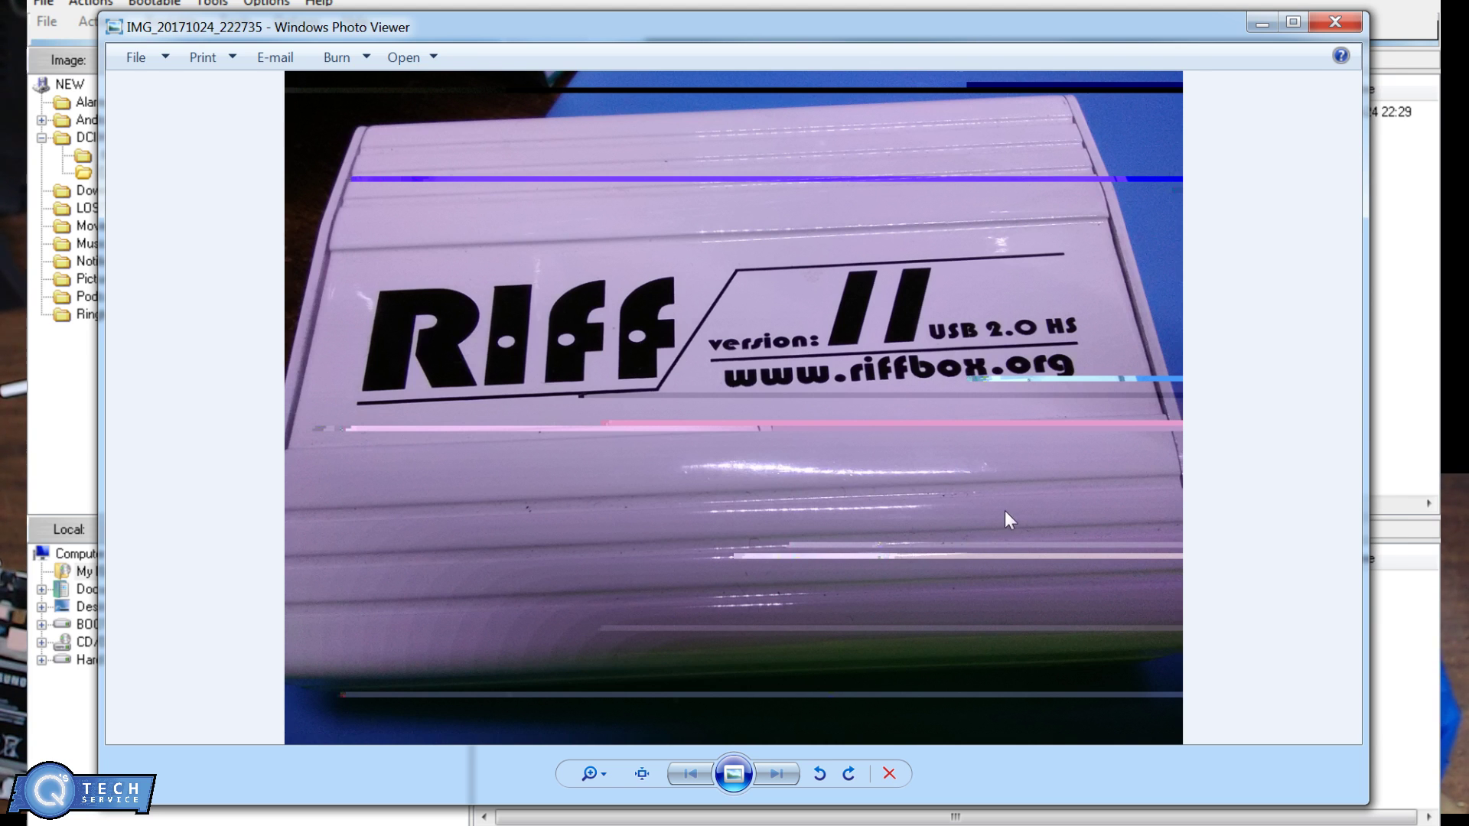
left_click(1336, 21)
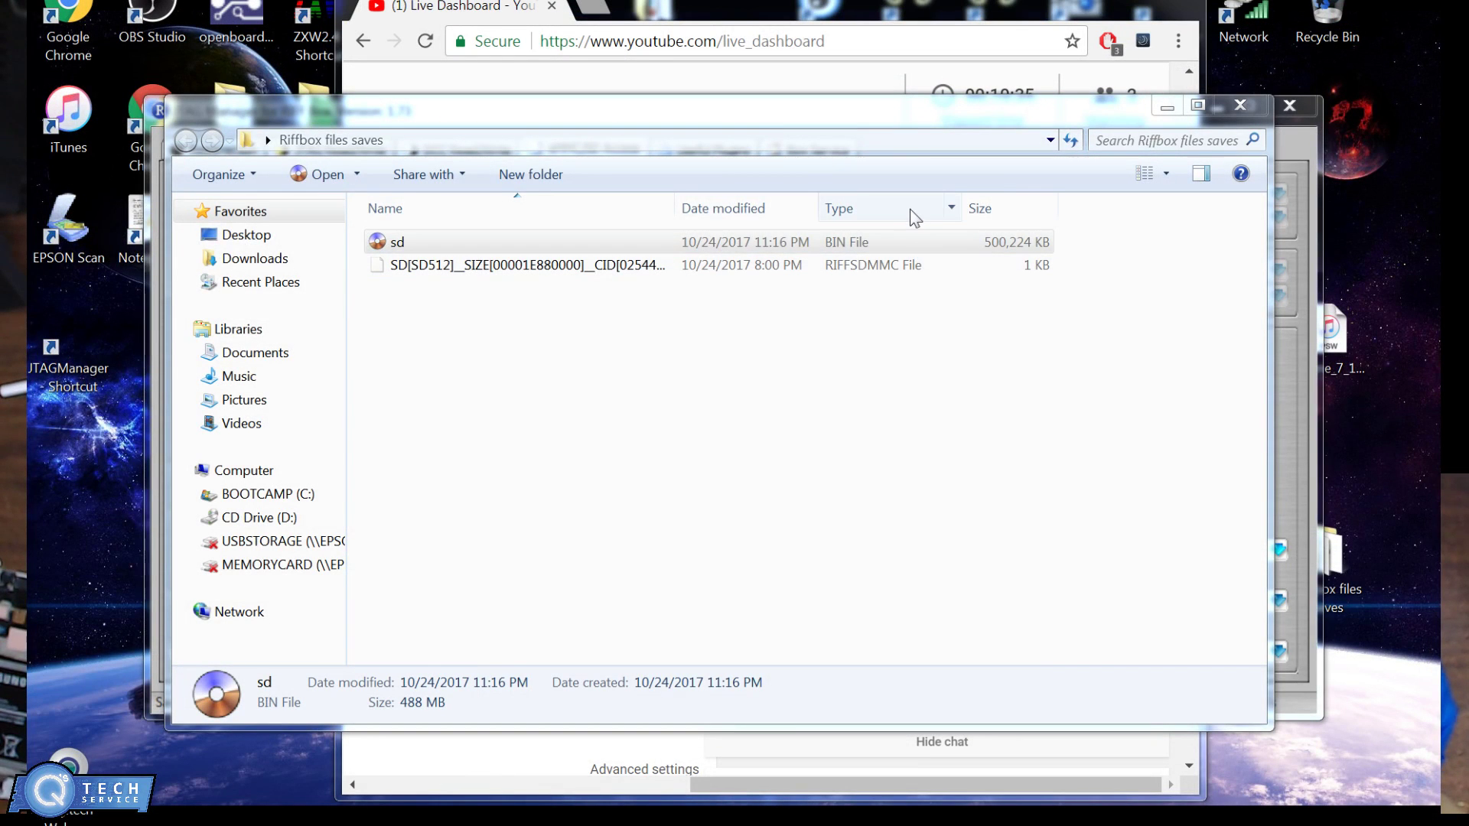
left_click(847, 241)
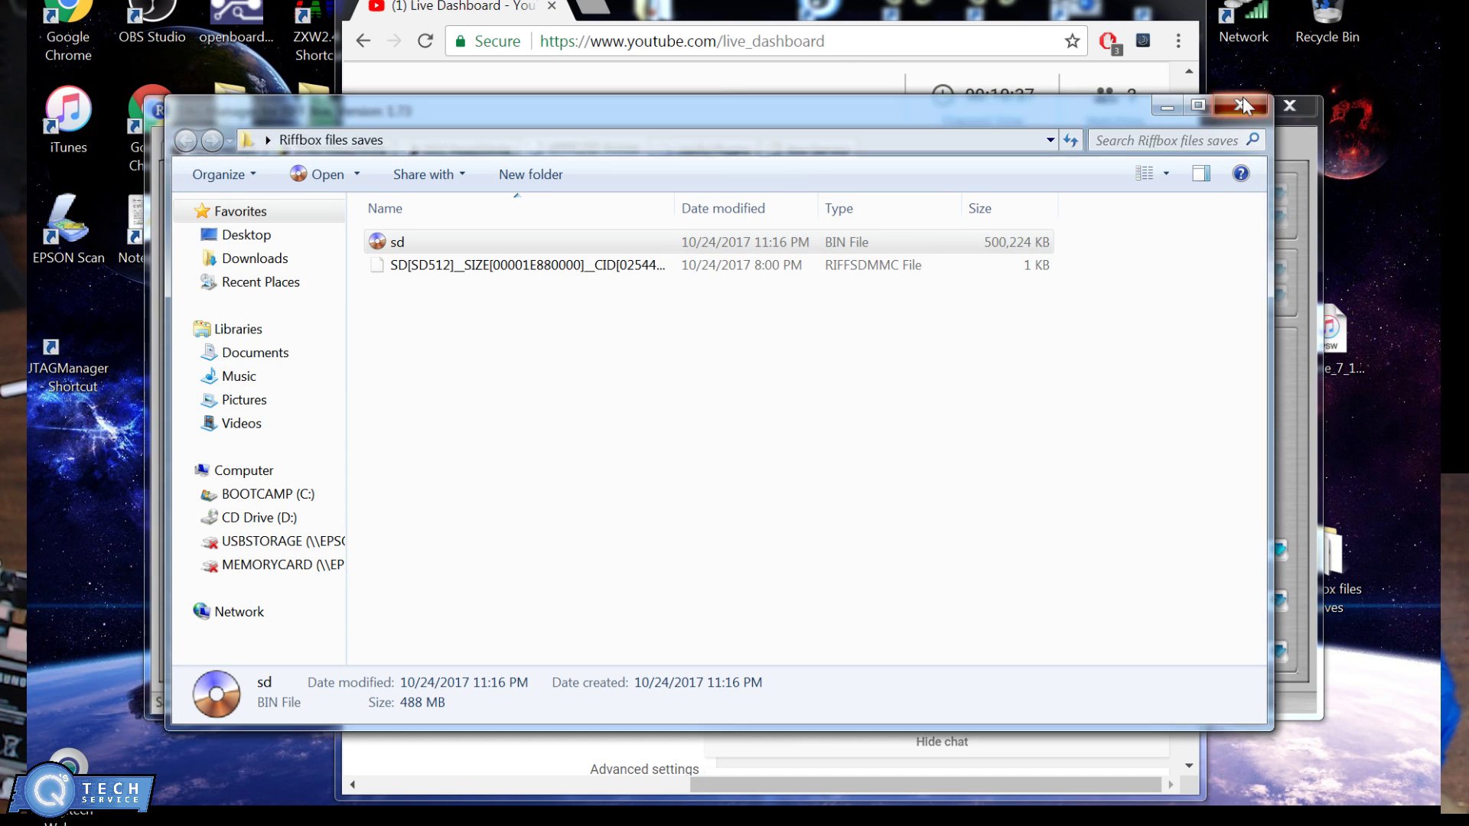
left_click(1243, 101)
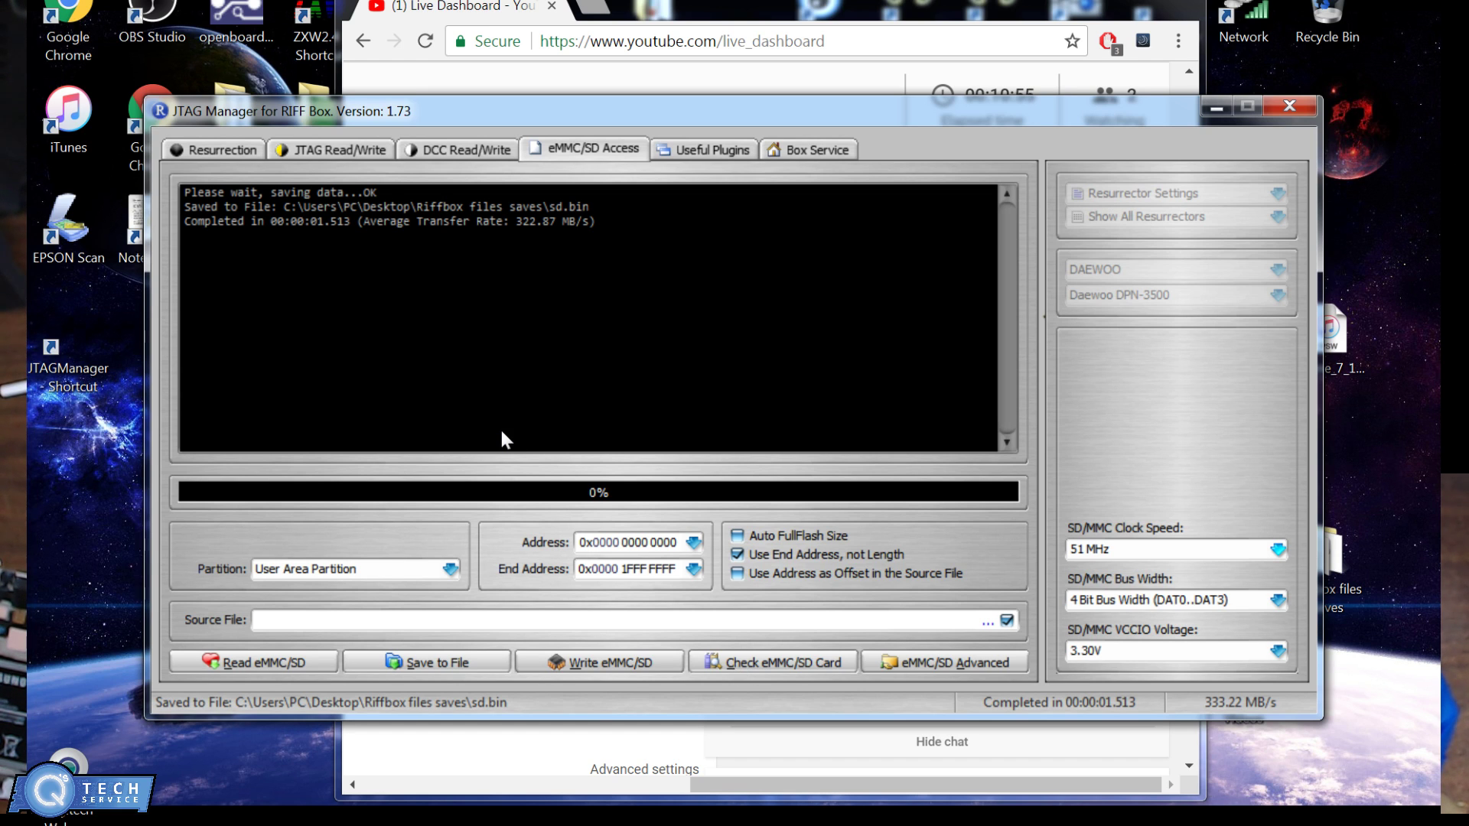
Step: Check the SD card again and lower the SD/MMC clock speed to 20.4 MHz
key("alt+c")
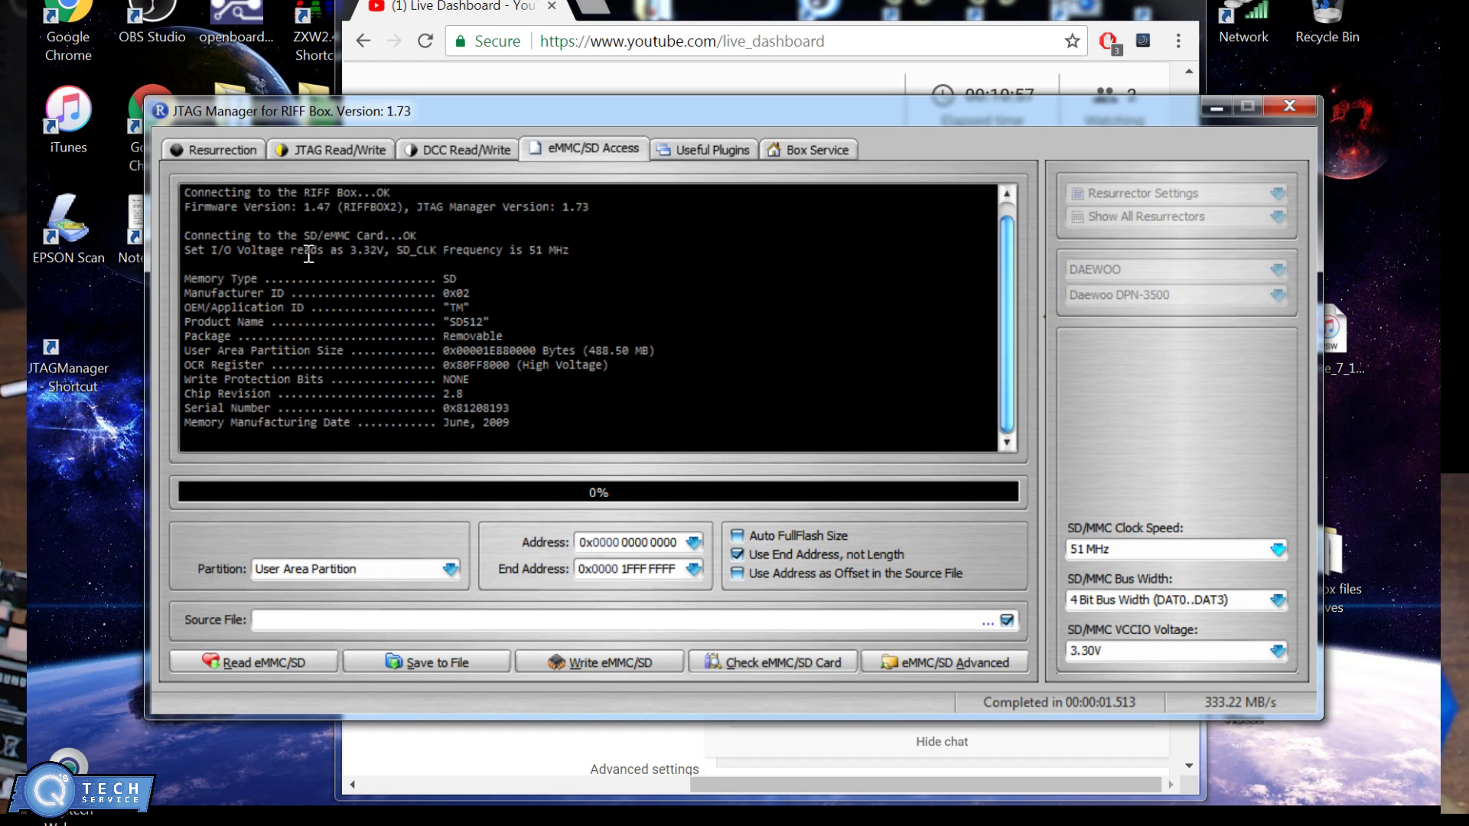
key("alt+Down")
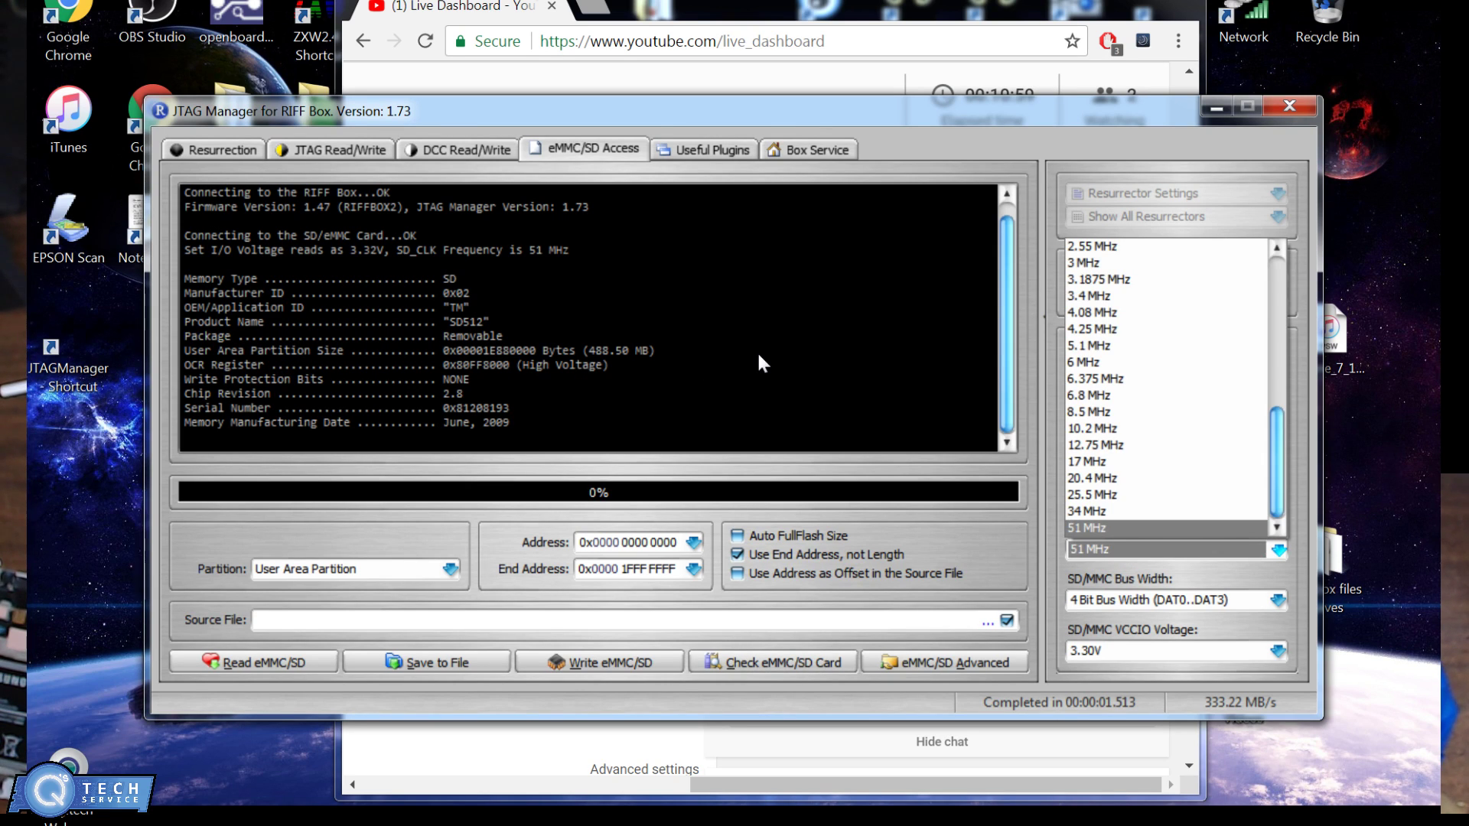
key("Up")
key("Up")
key("Up")
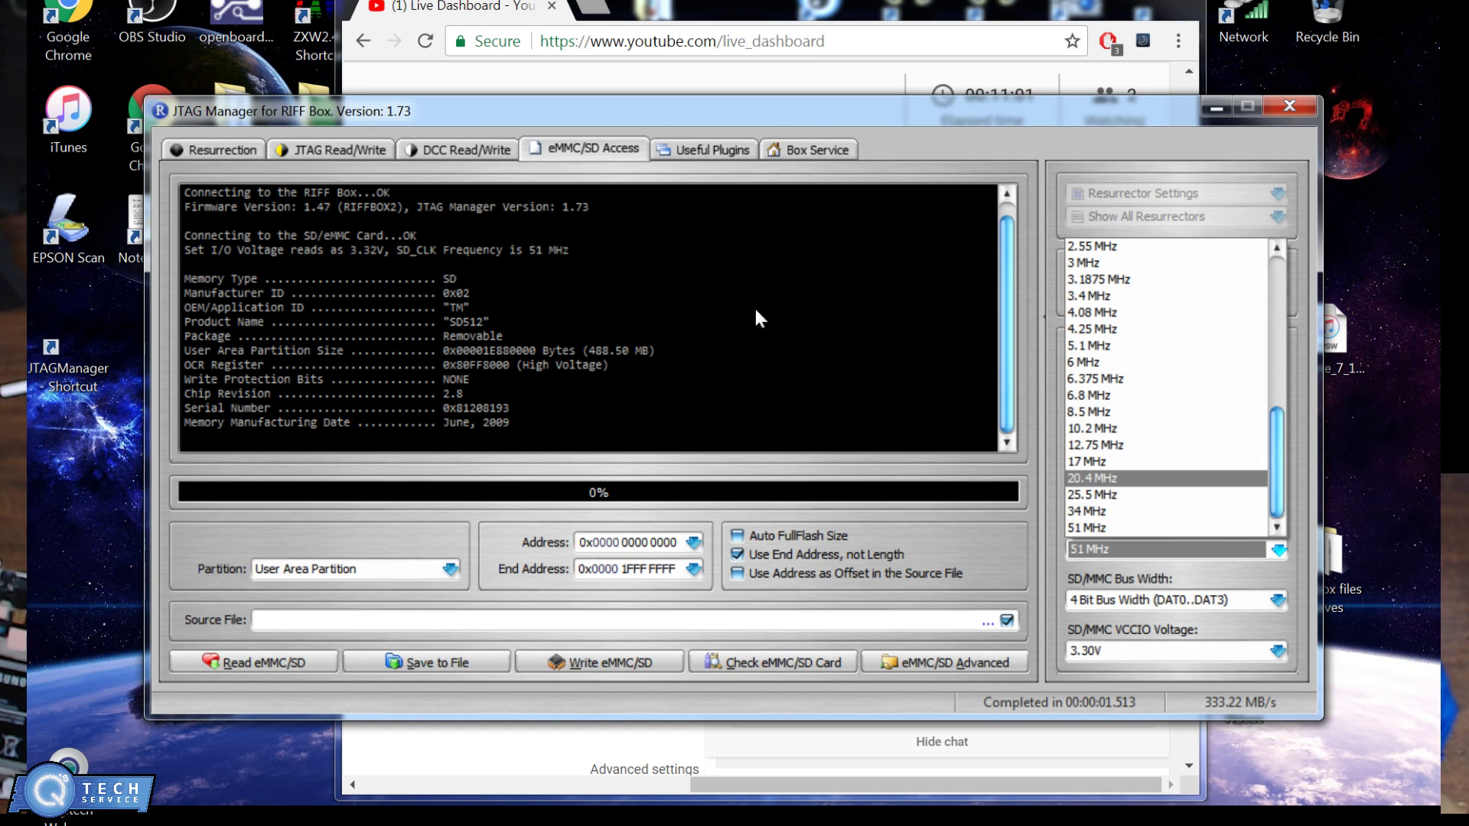
key("Return")
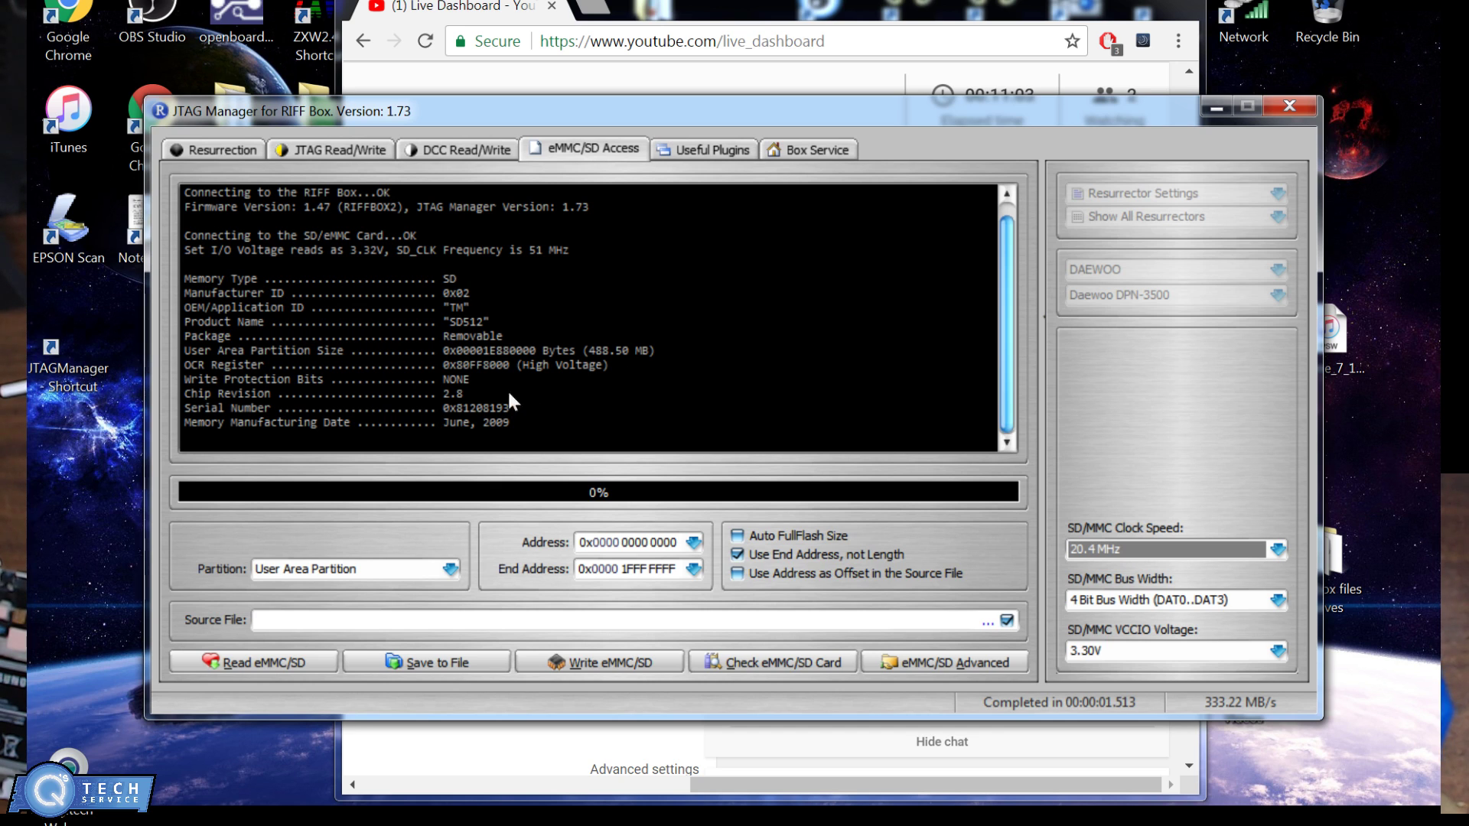
Step: Try to read the User Area Partition at the reduced clock speed and start another card check
key("alt+r")
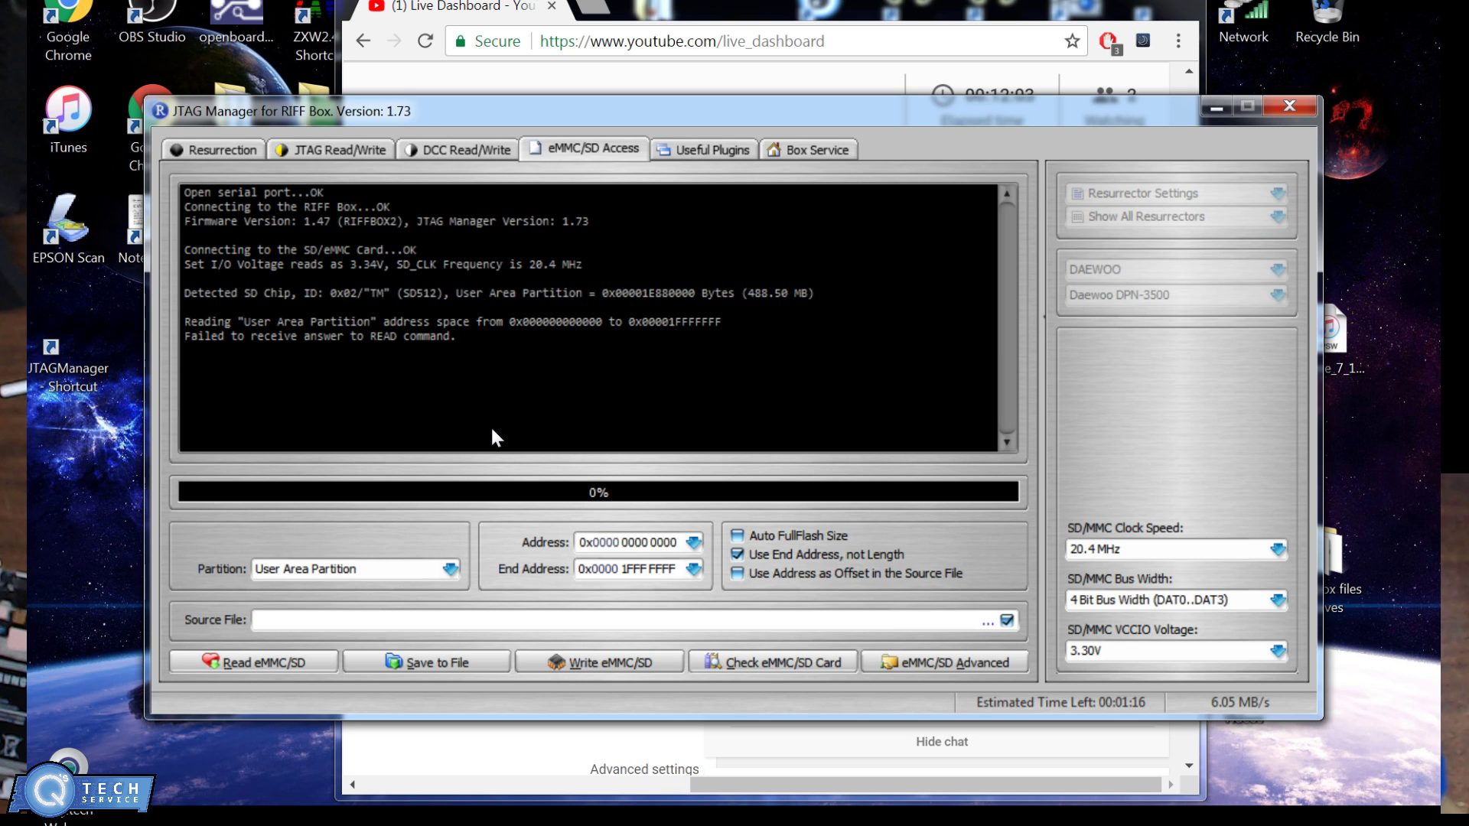
left_click(733, 662)
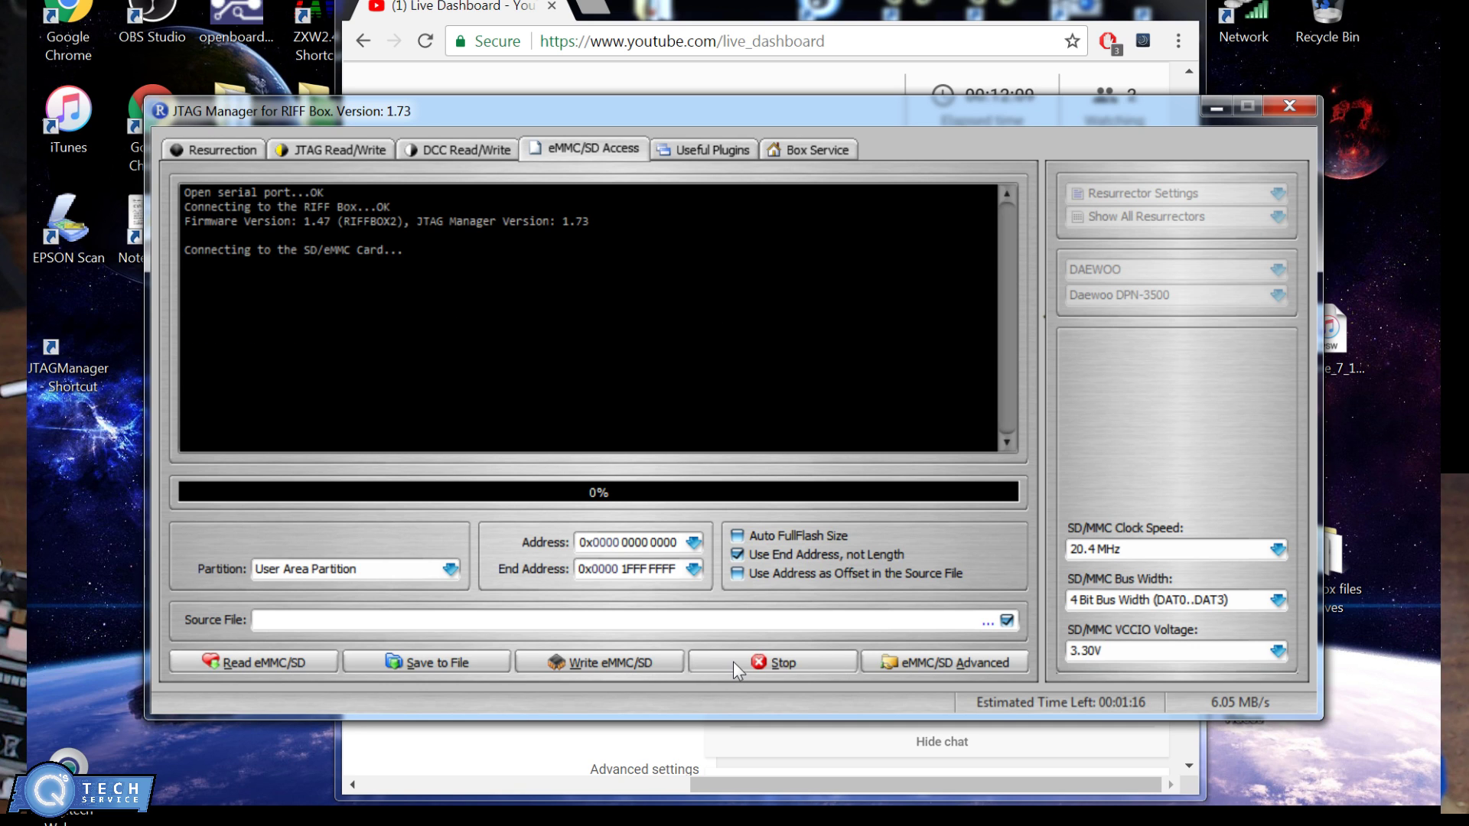